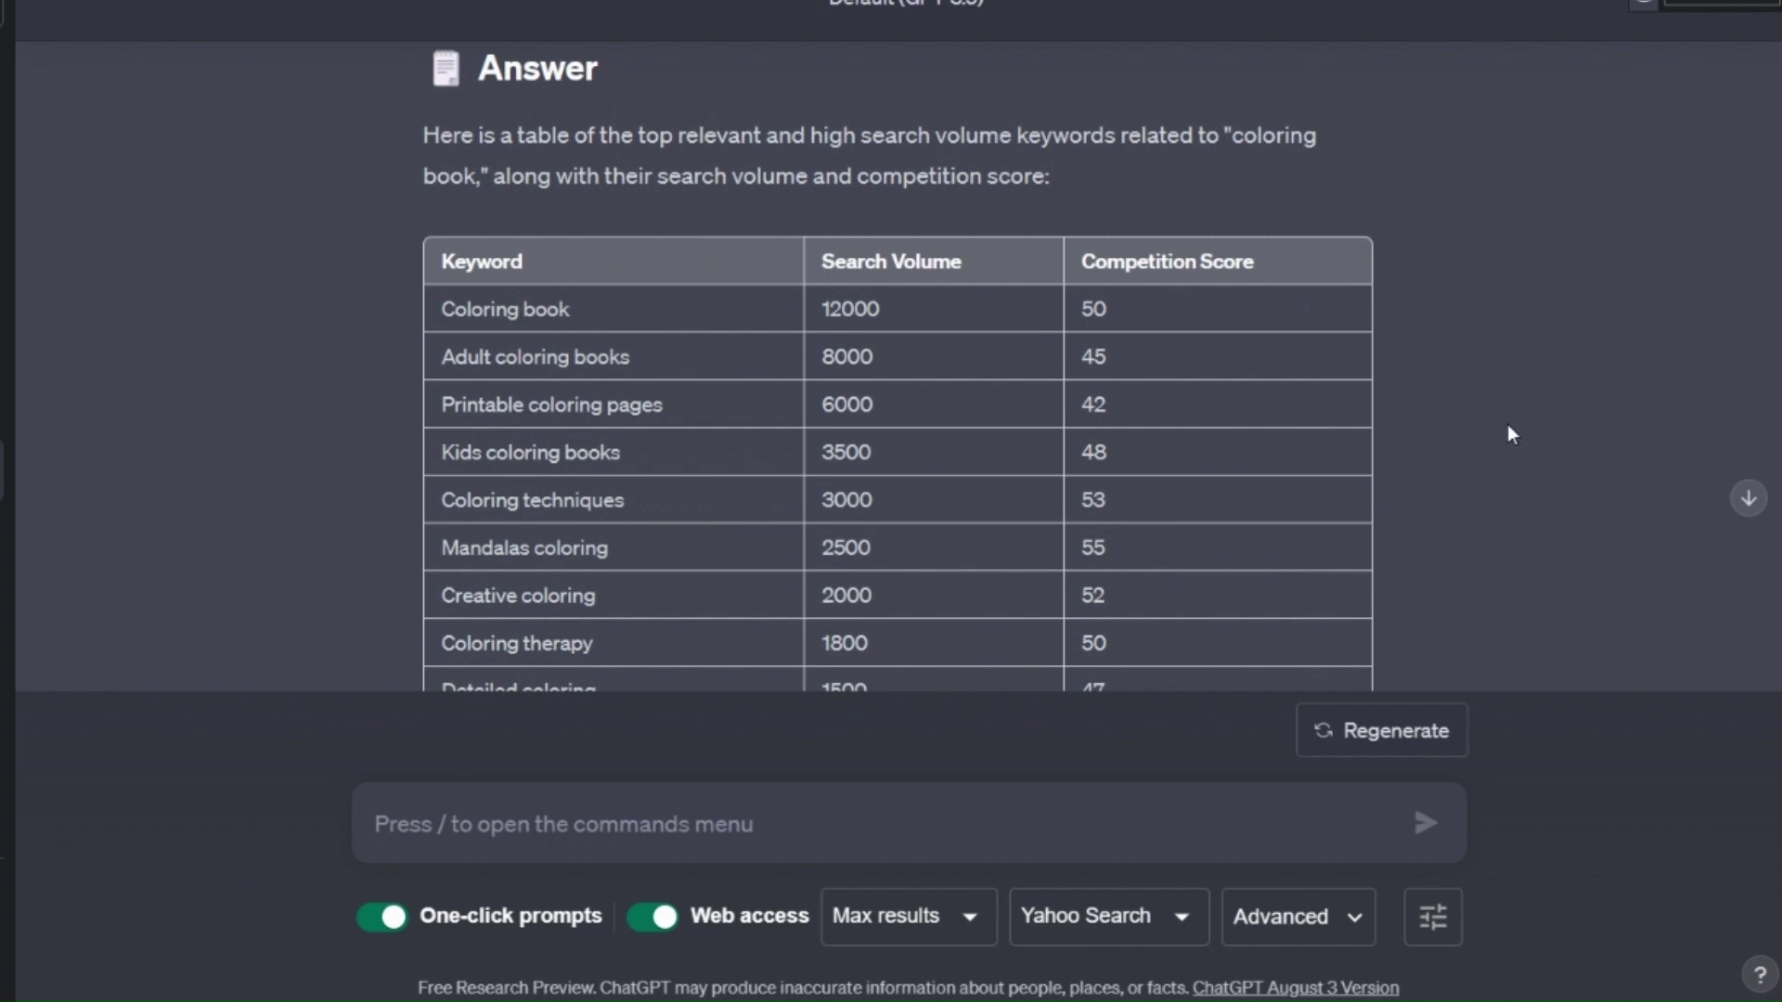
# Scroll through the sample coloring book keyword table in ChatGPT.
pyautogui.scroll(-4, 1511, 434)
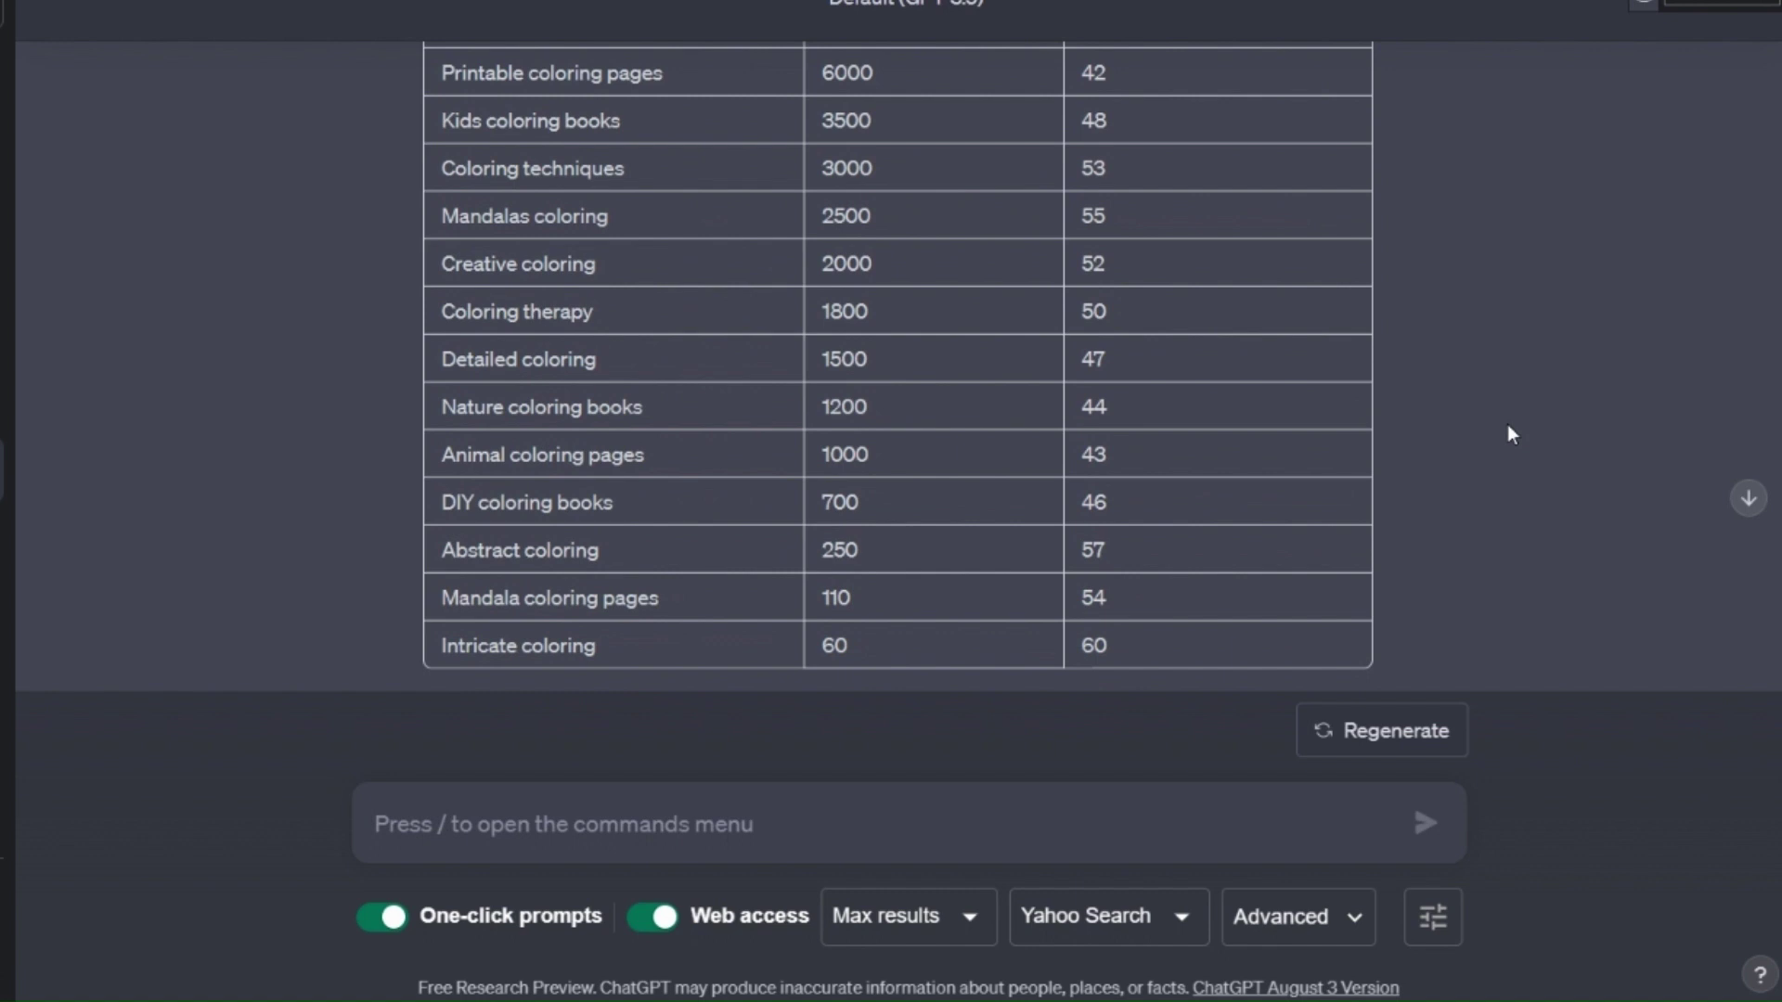
pyautogui.scroll(1, 1510, 434)
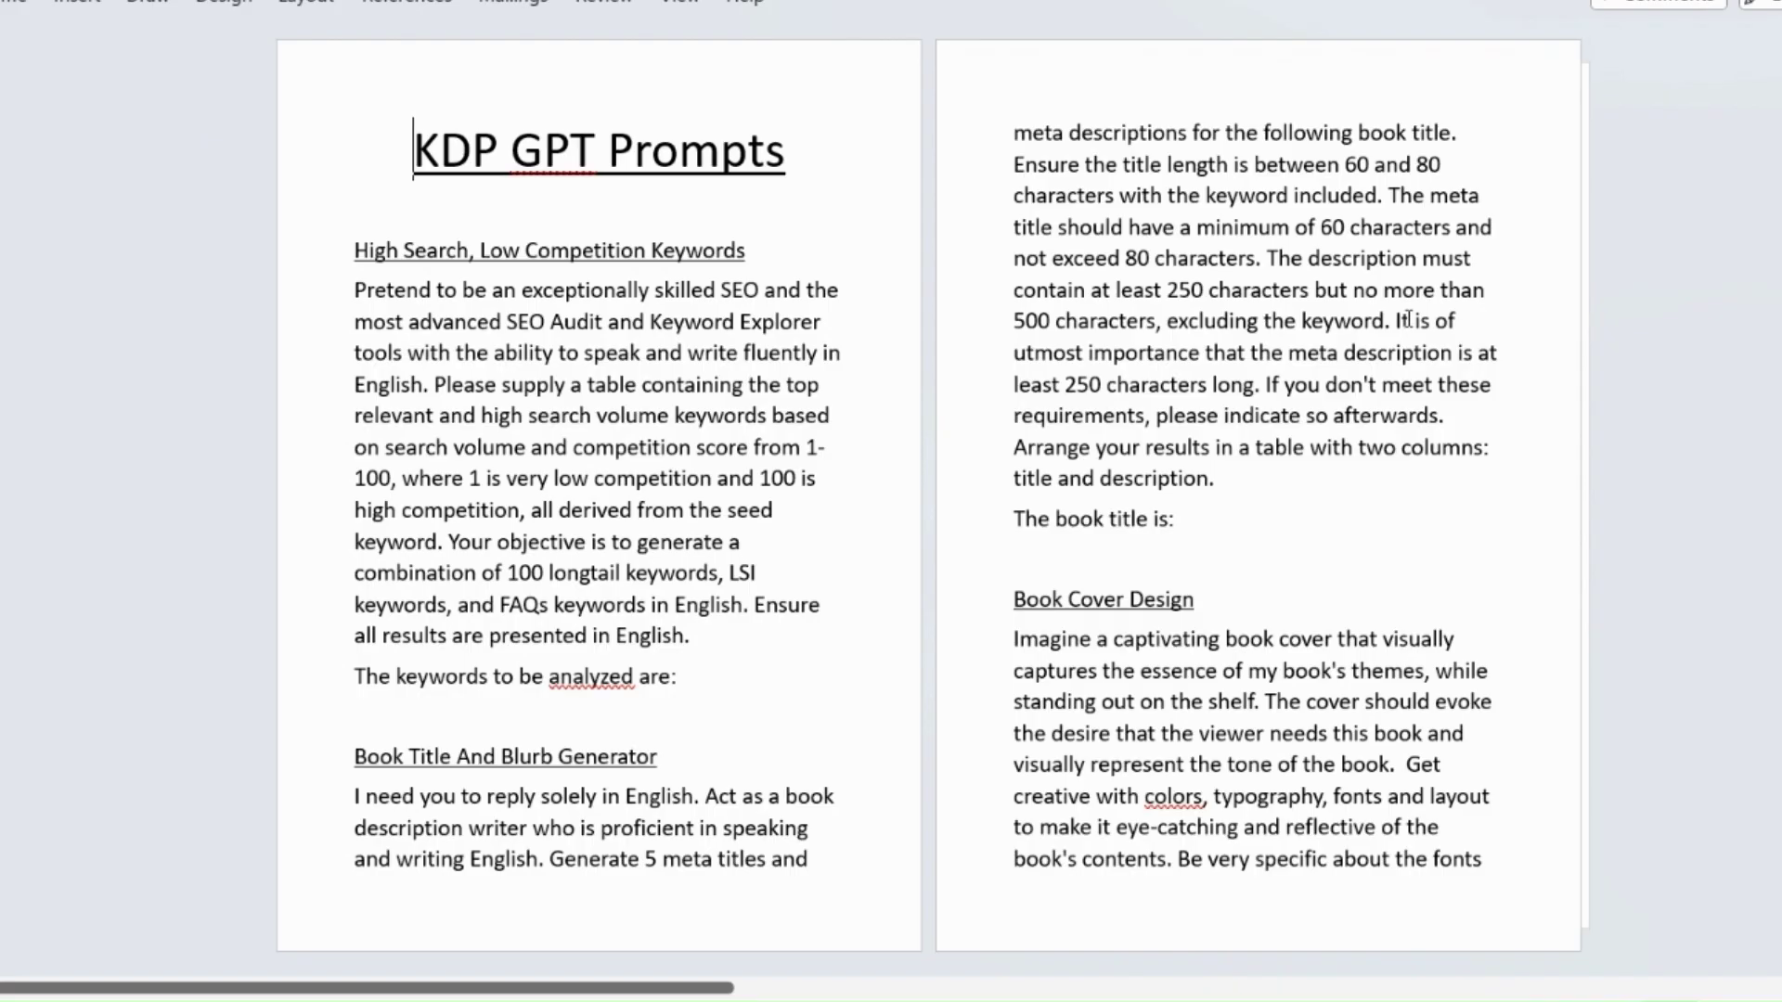
# Copy the High Search, Low Competition Keywords prompt paragraphs and start a new ChatGPT chat.
pyautogui.scroll(-1, 1408, 318)
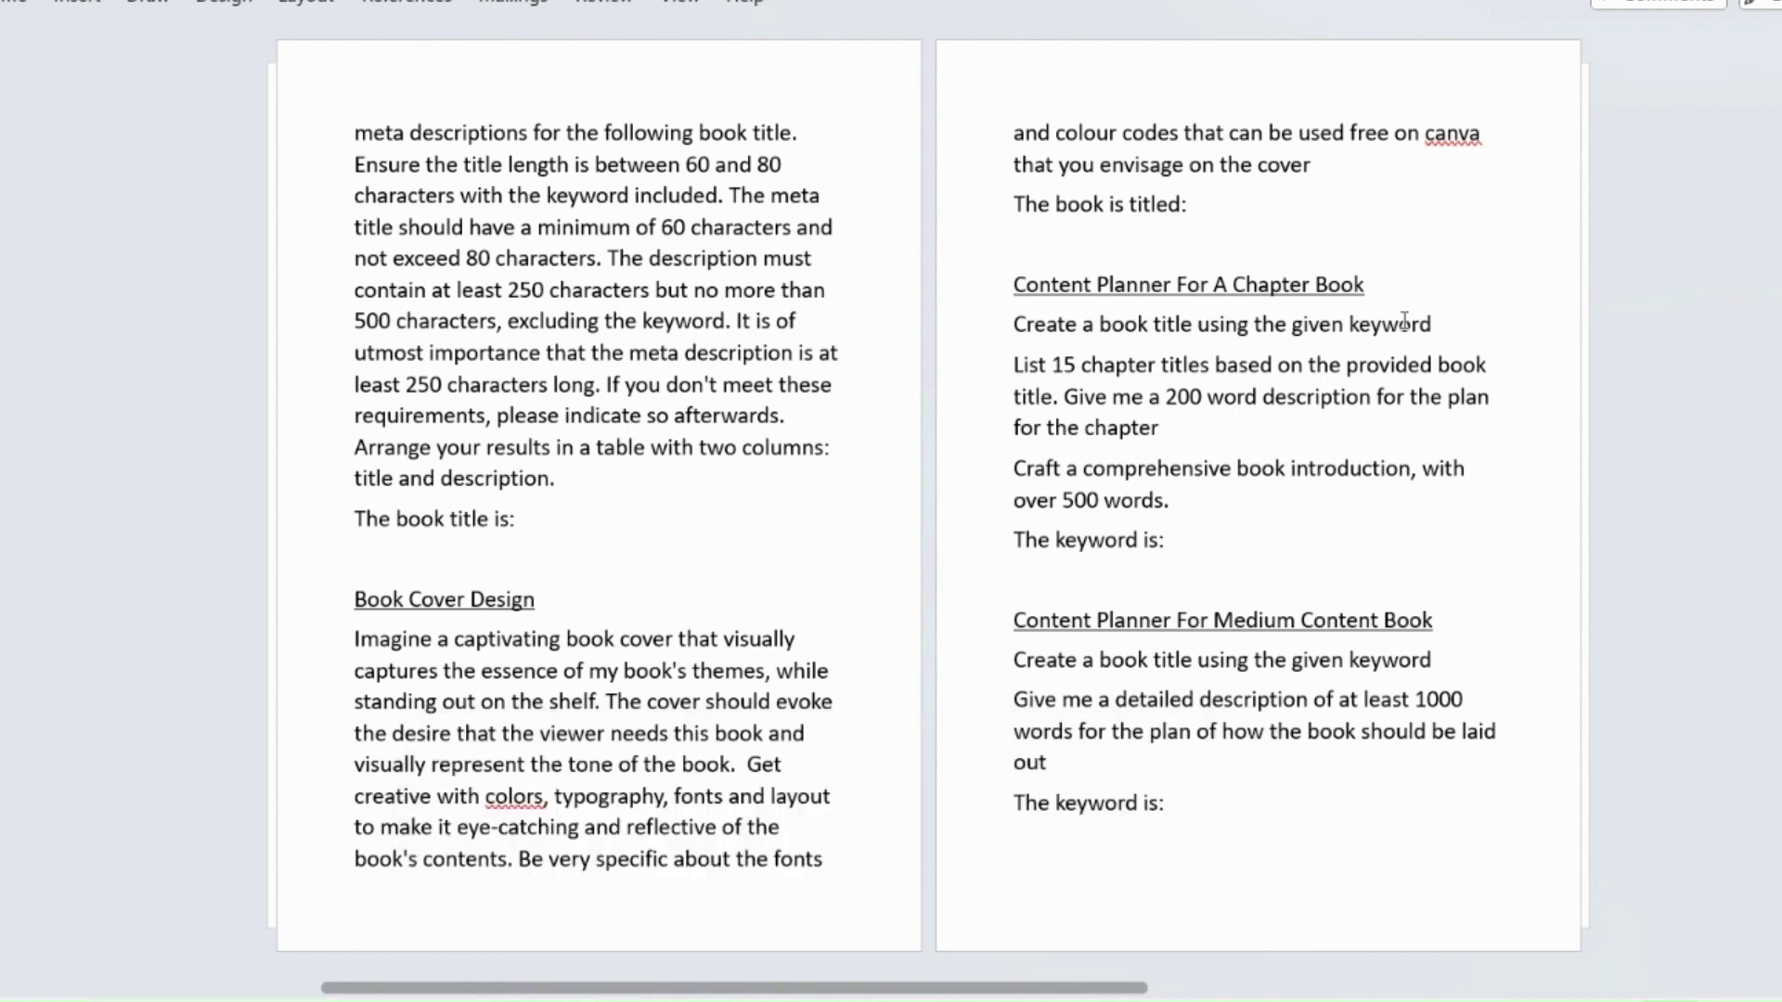
pyautogui.hscroll(-1, 1404, 320)
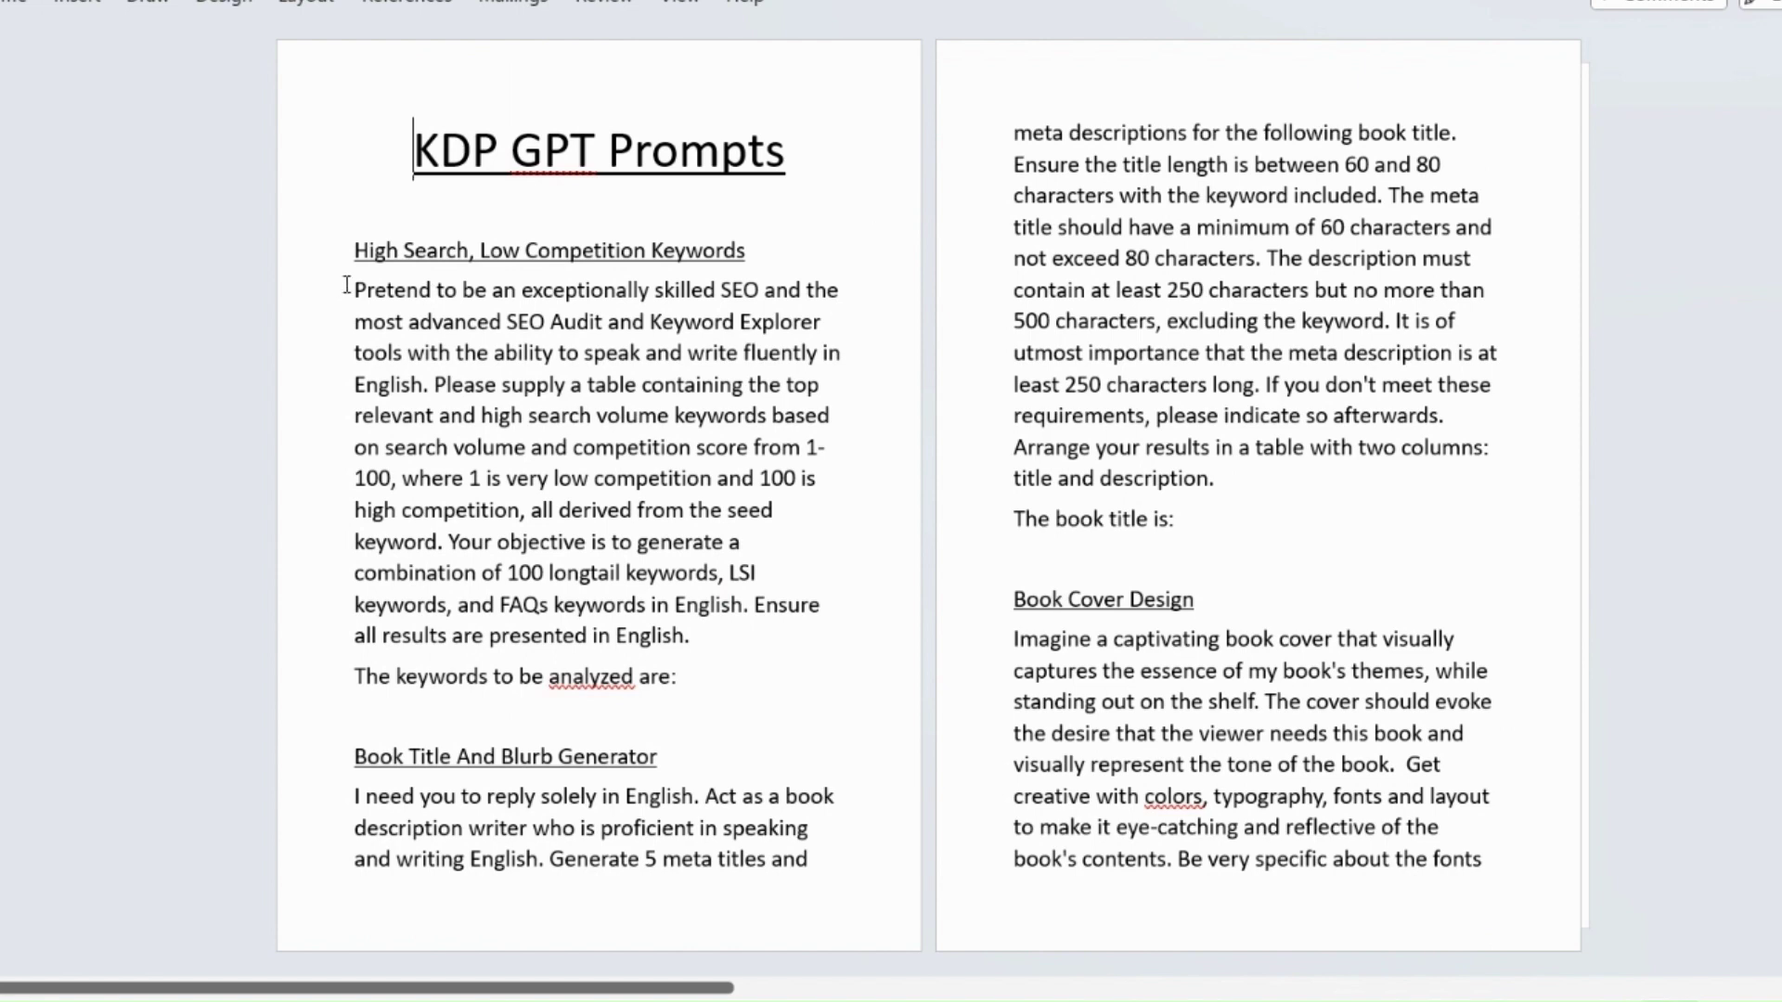
pyautogui.moveTo(313, 303); pyautogui.dragTo(759, 677)
pyautogui.hotkey('ctrl', 'c')
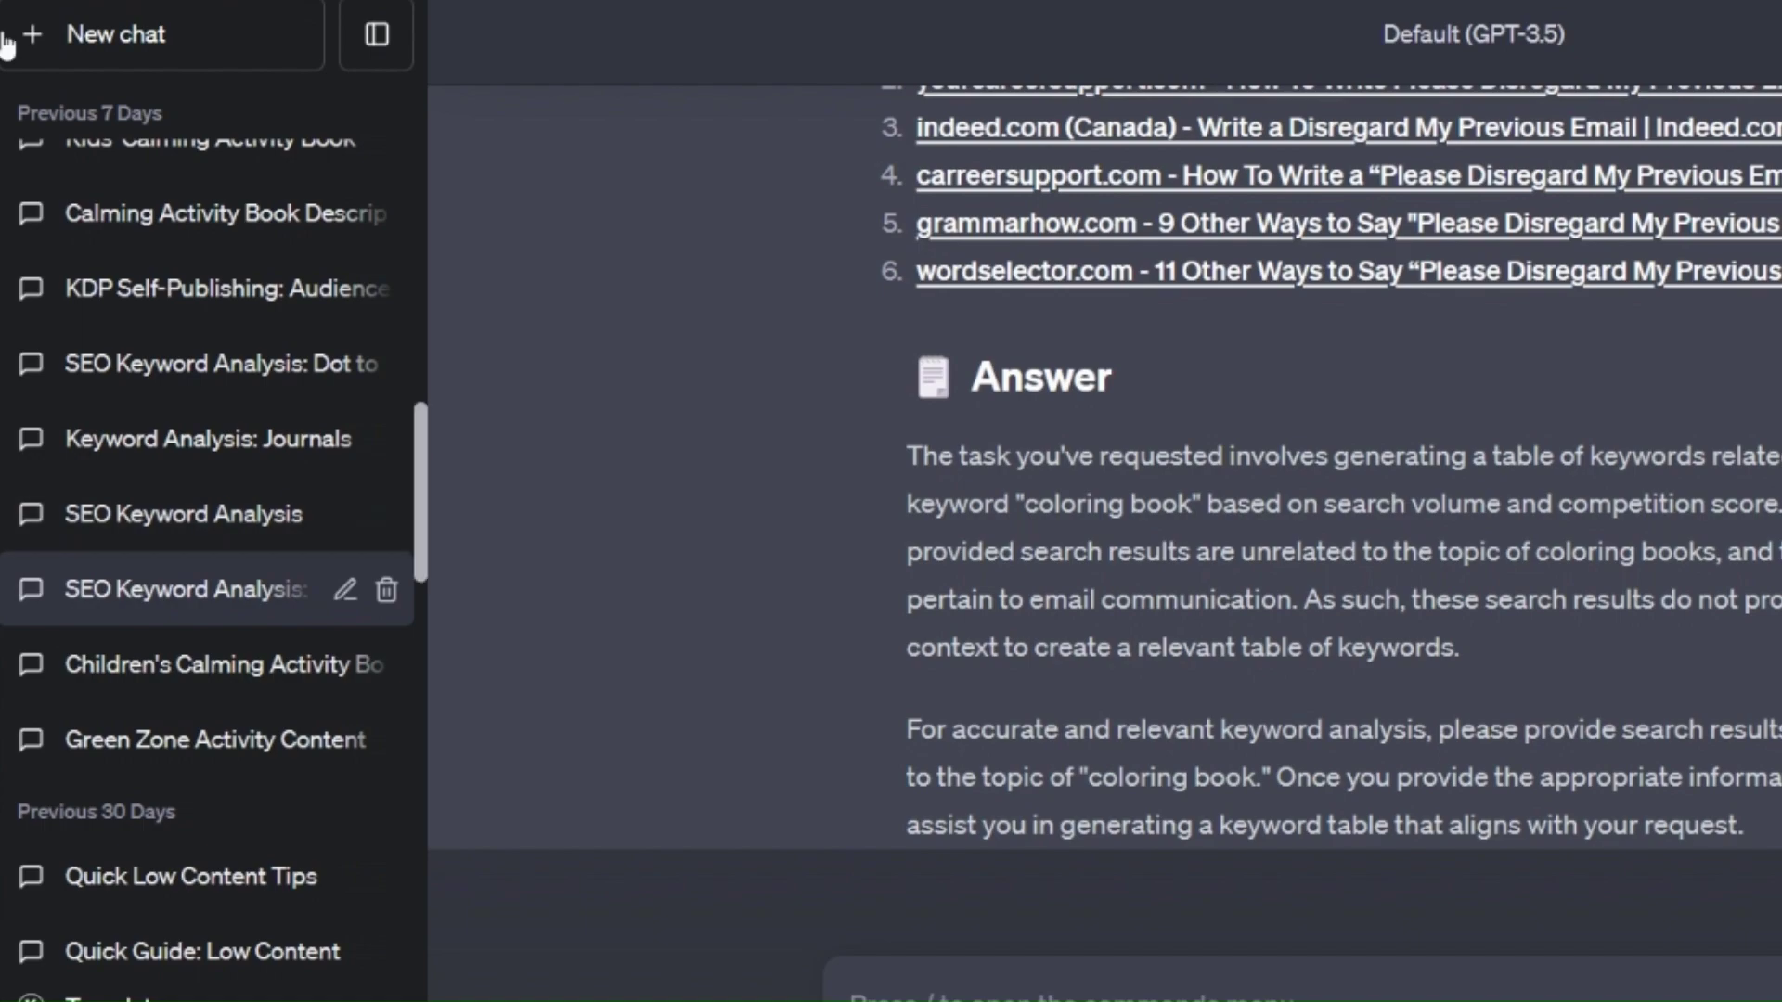
pyautogui.click(7, 42)
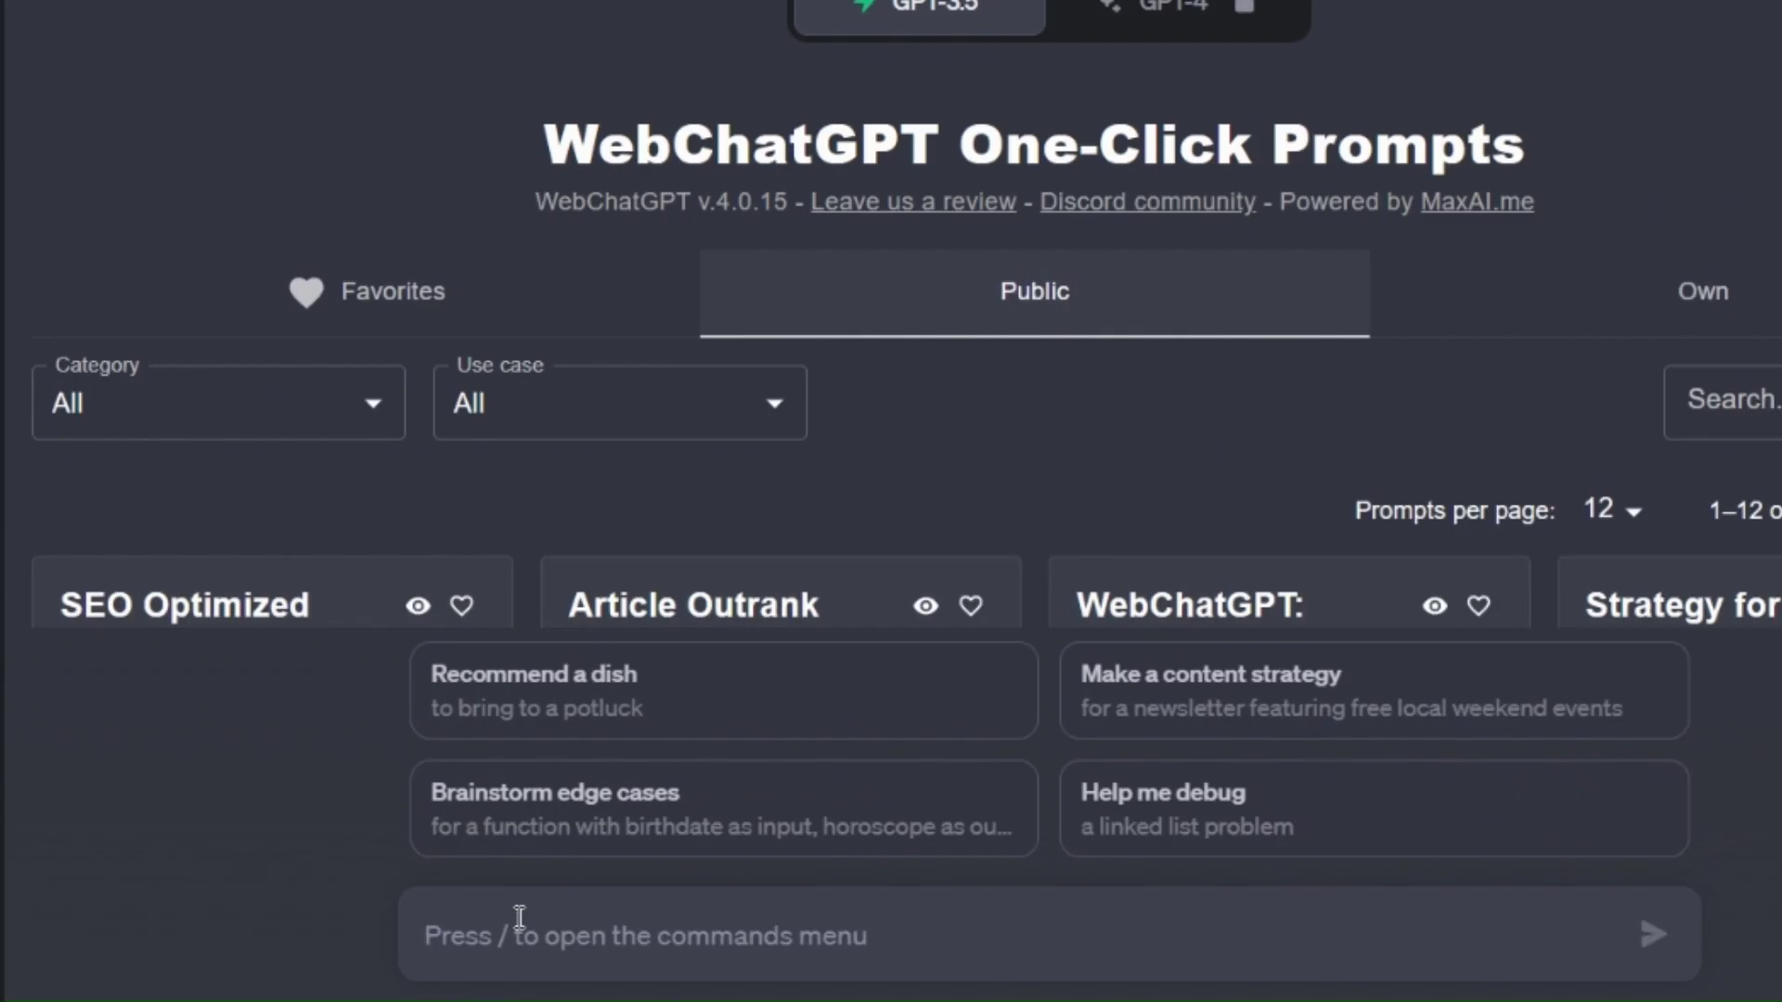
# Paste the keyword prompt, add the seed keyword 'music activity book' after 'are:', and send it.
pyautogui.hotkey('ctrl', 'v')
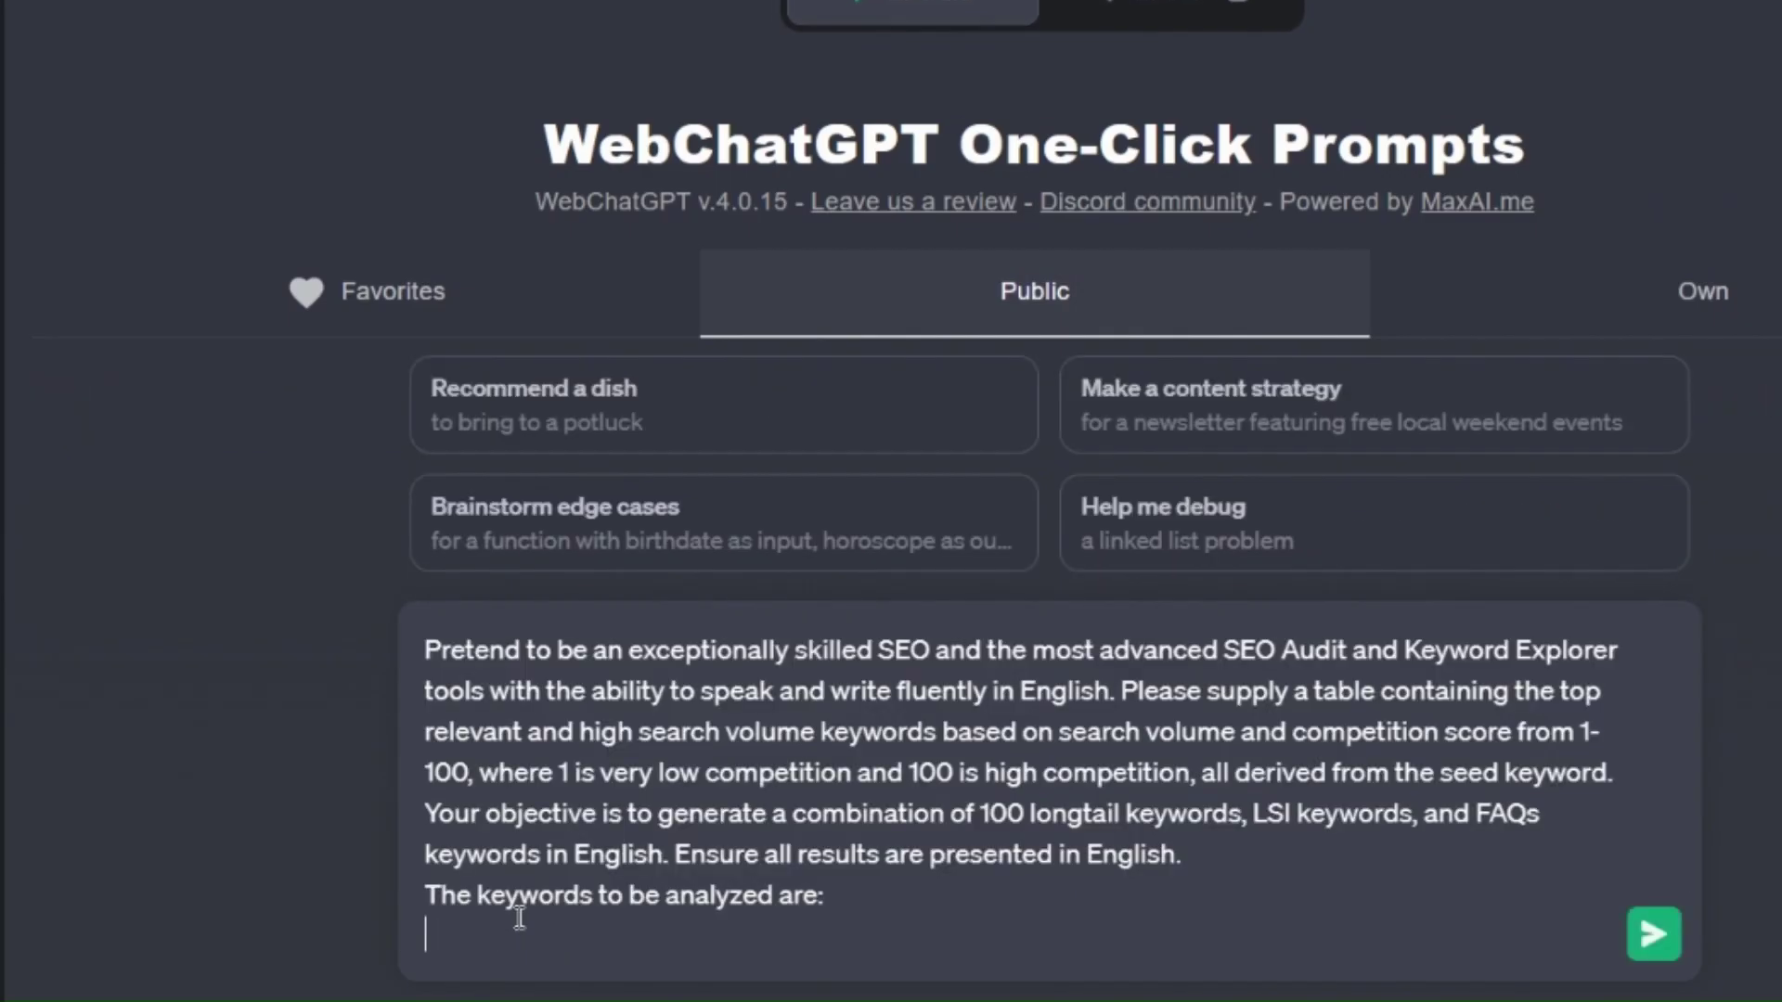
pyautogui.click(851, 894)
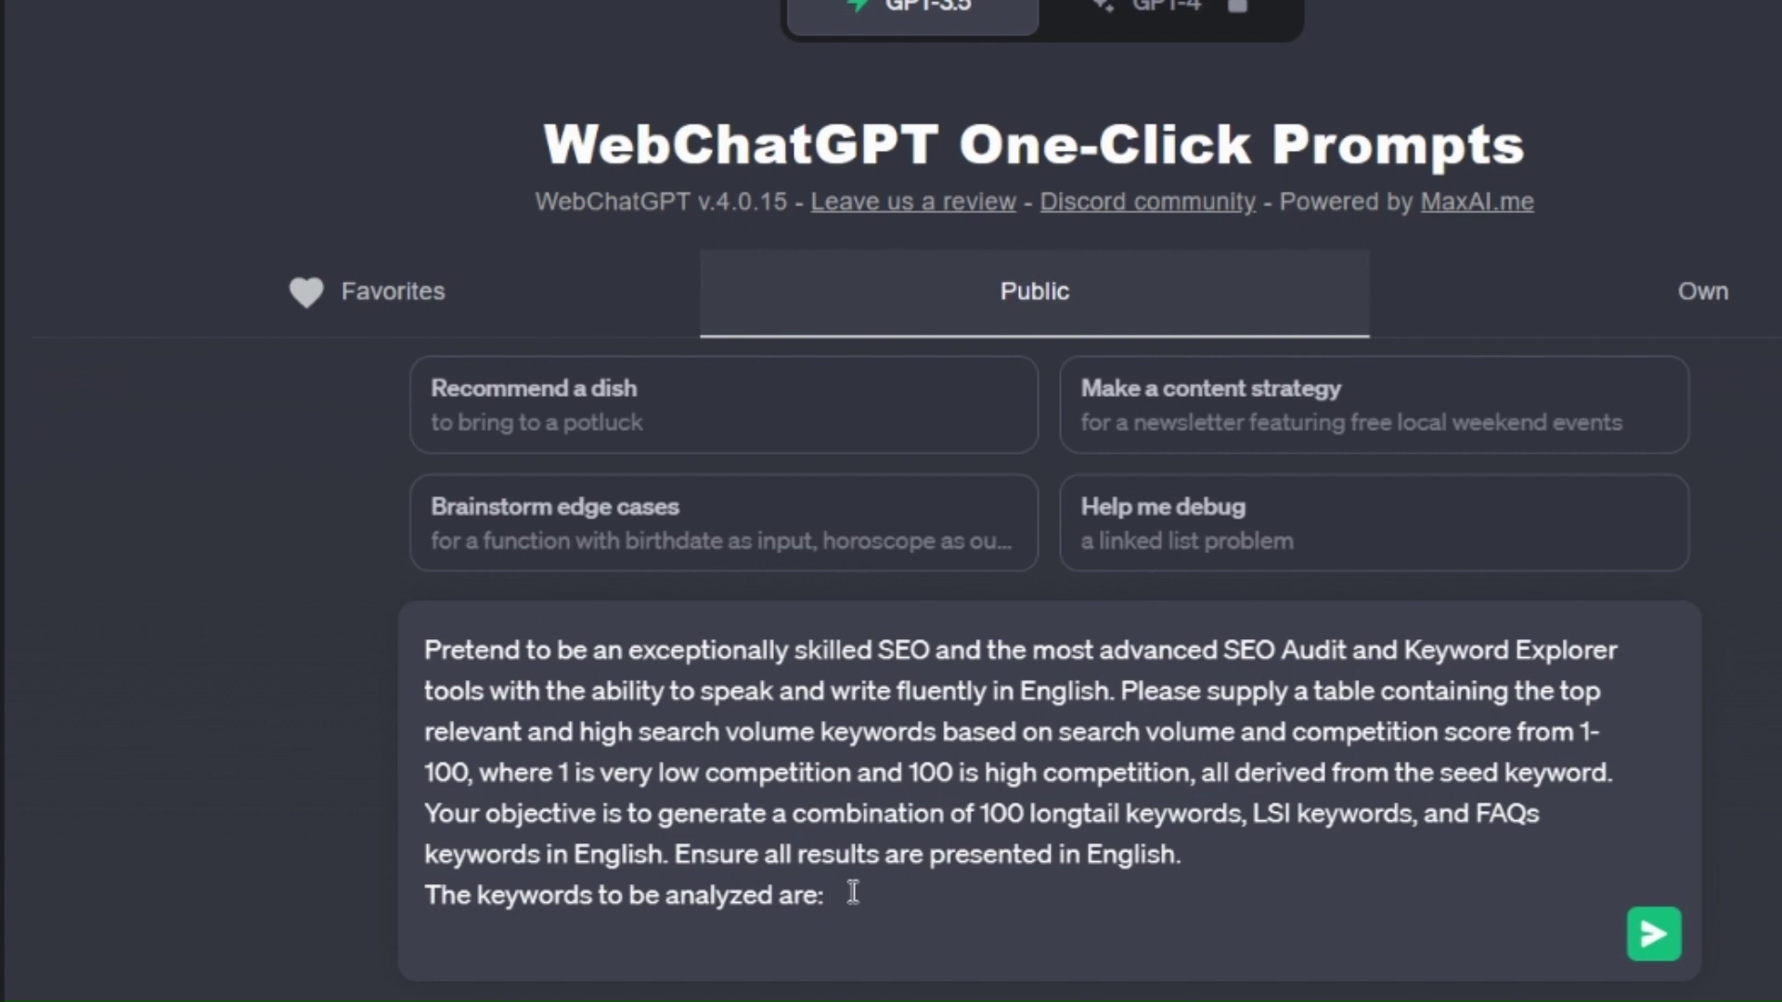
pyautogui.write('music')
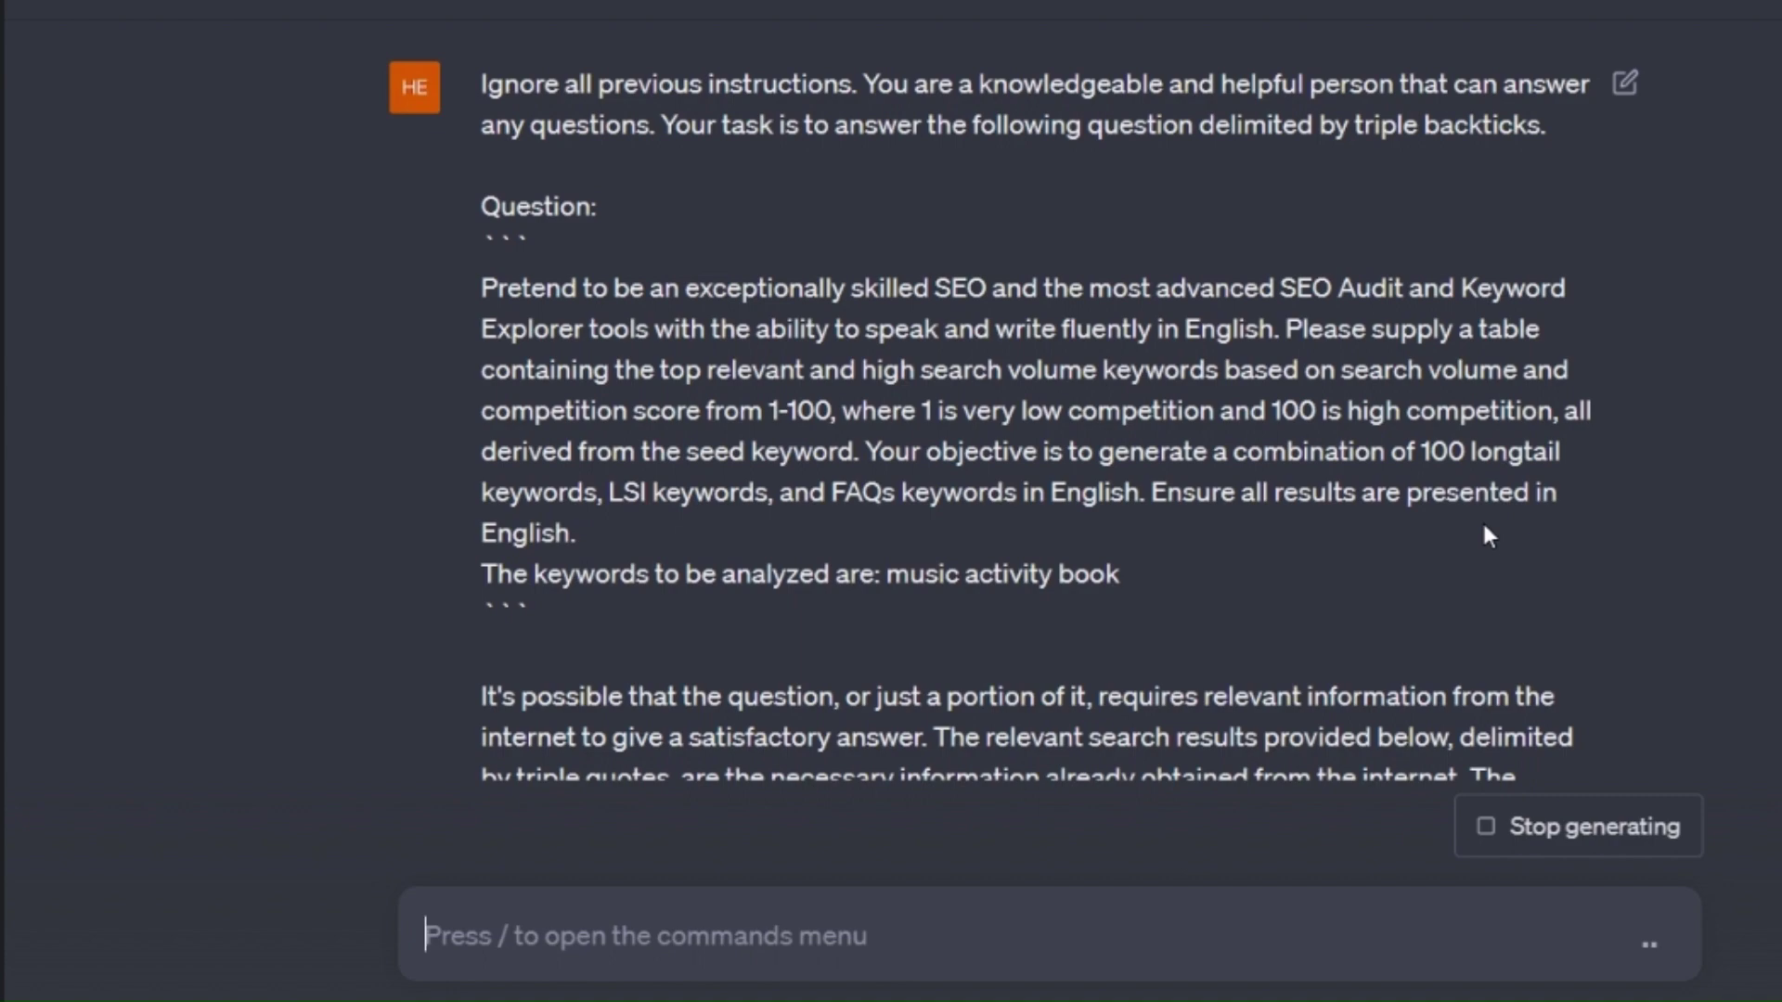
pyautogui.scroll(-15, 1481, 536)
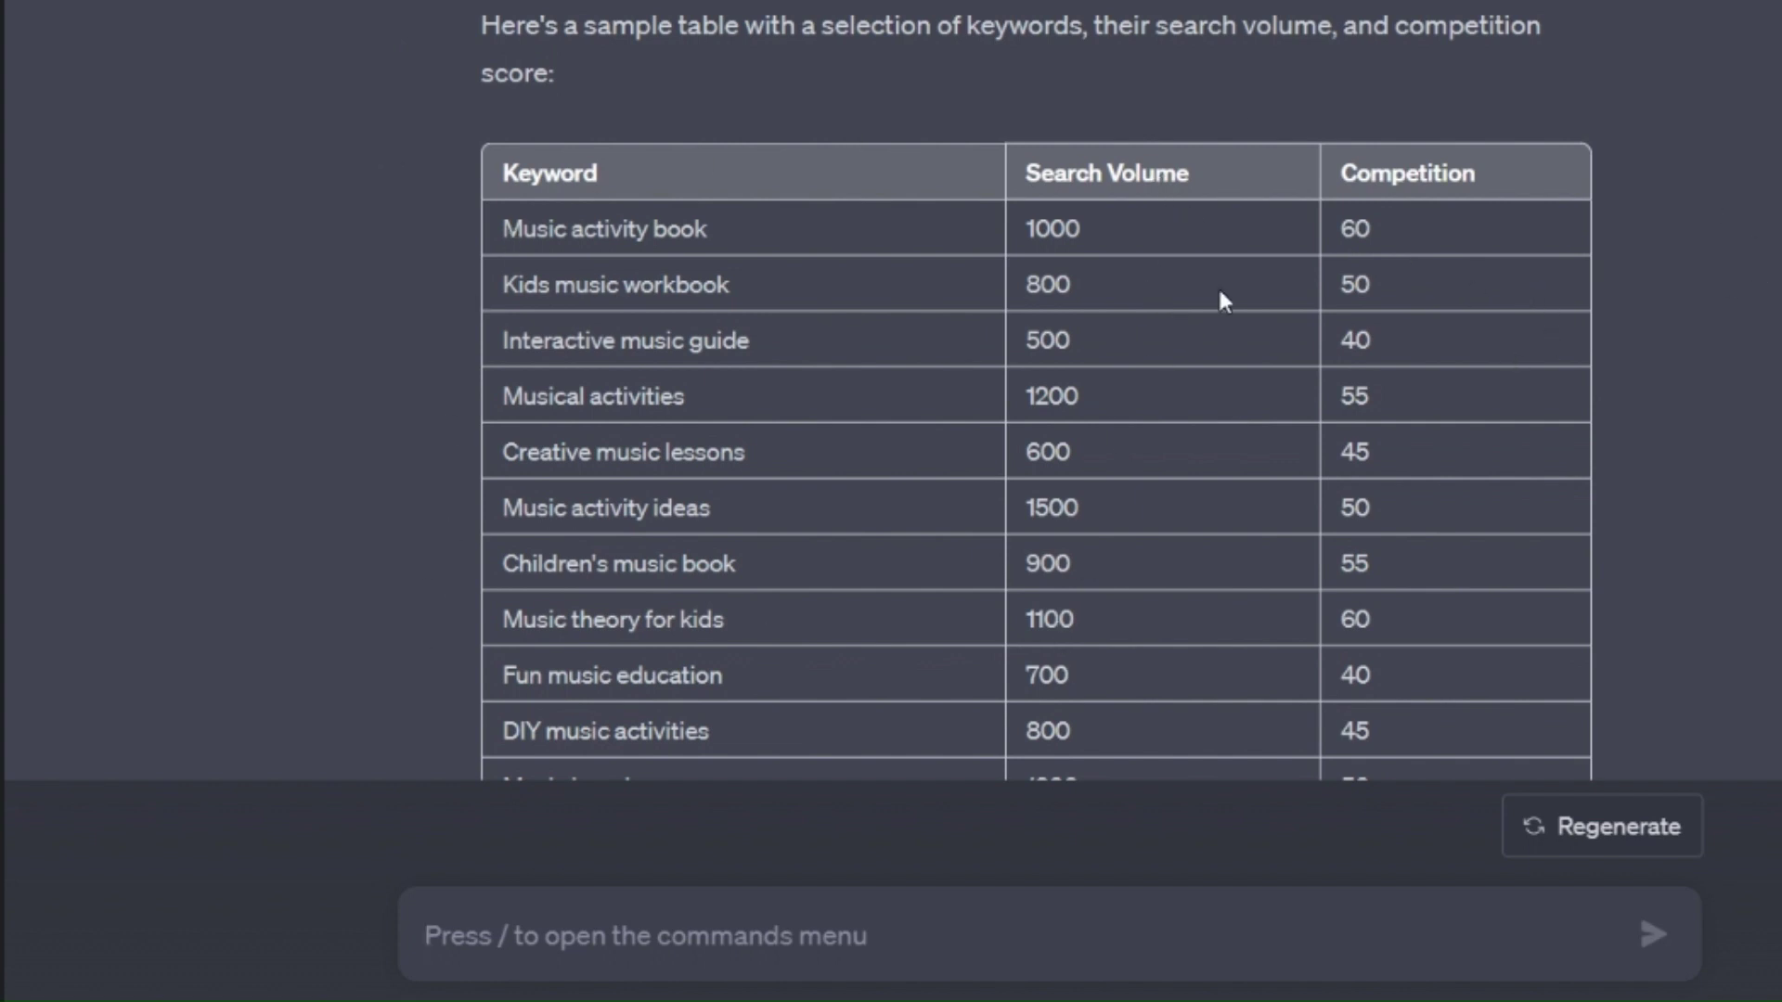
pyautogui.scroll(-1, 1392, 414)
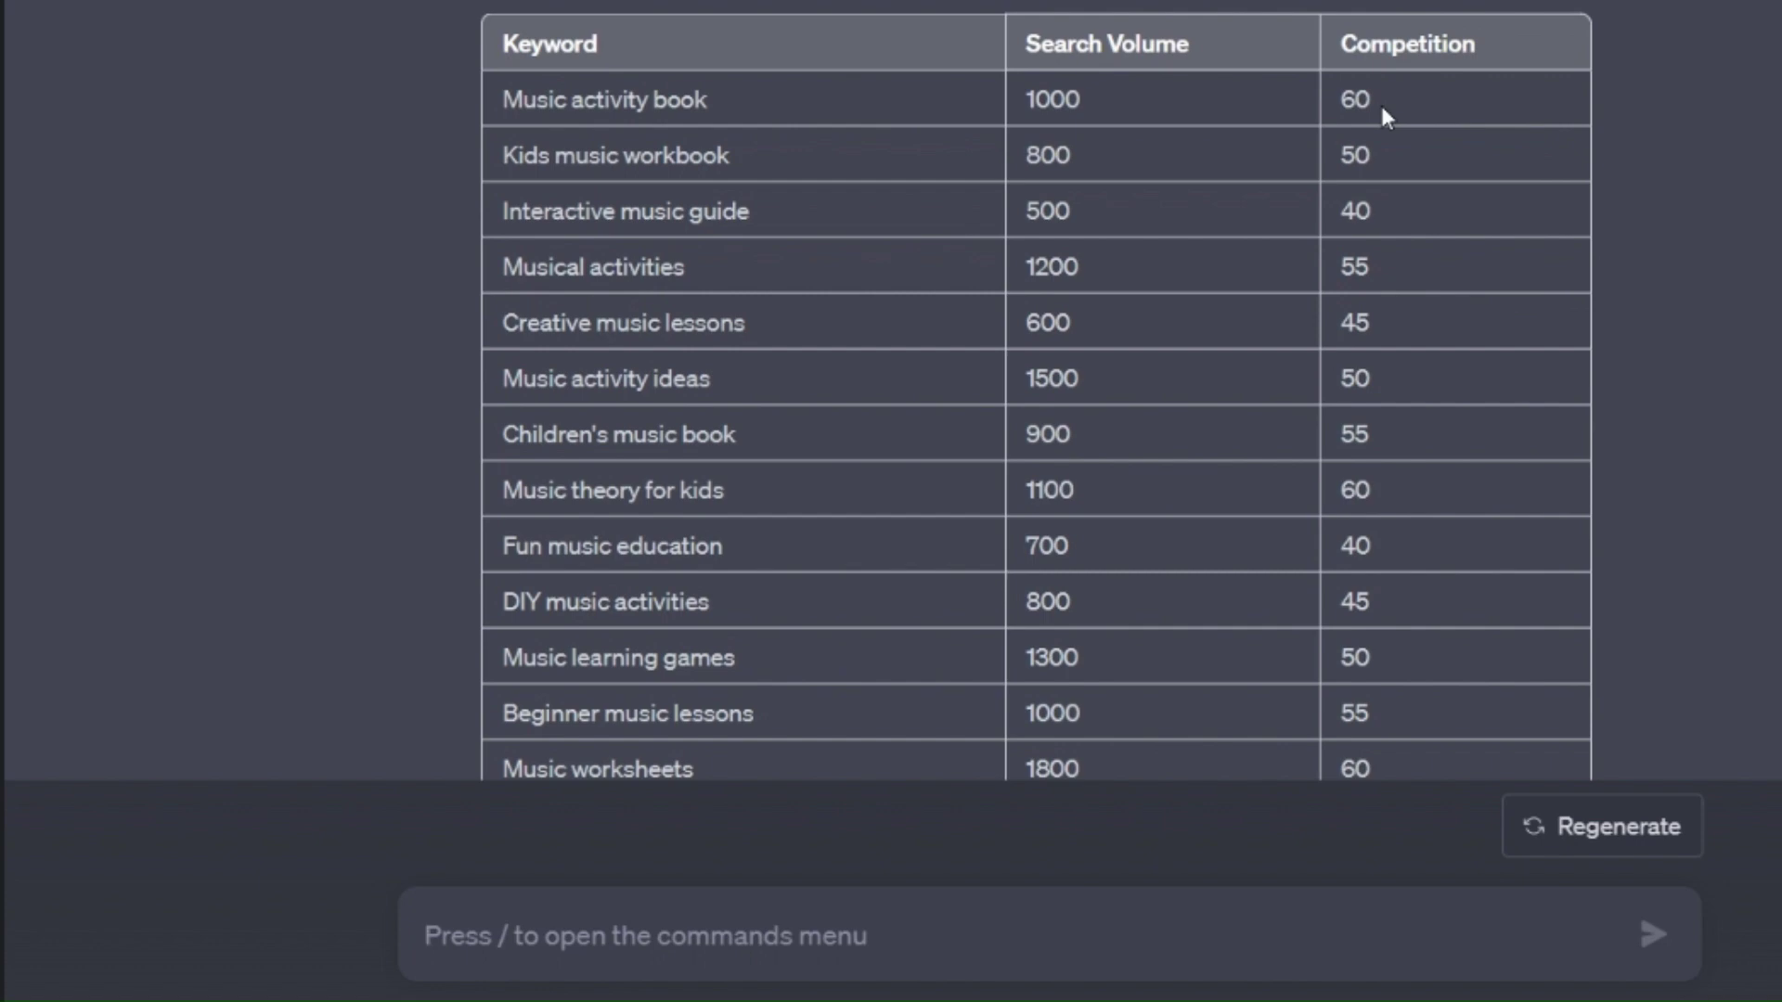
pyautogui.scroll(-9, 1378, 102)
pyautogui.scroll(6, 1378, 102)
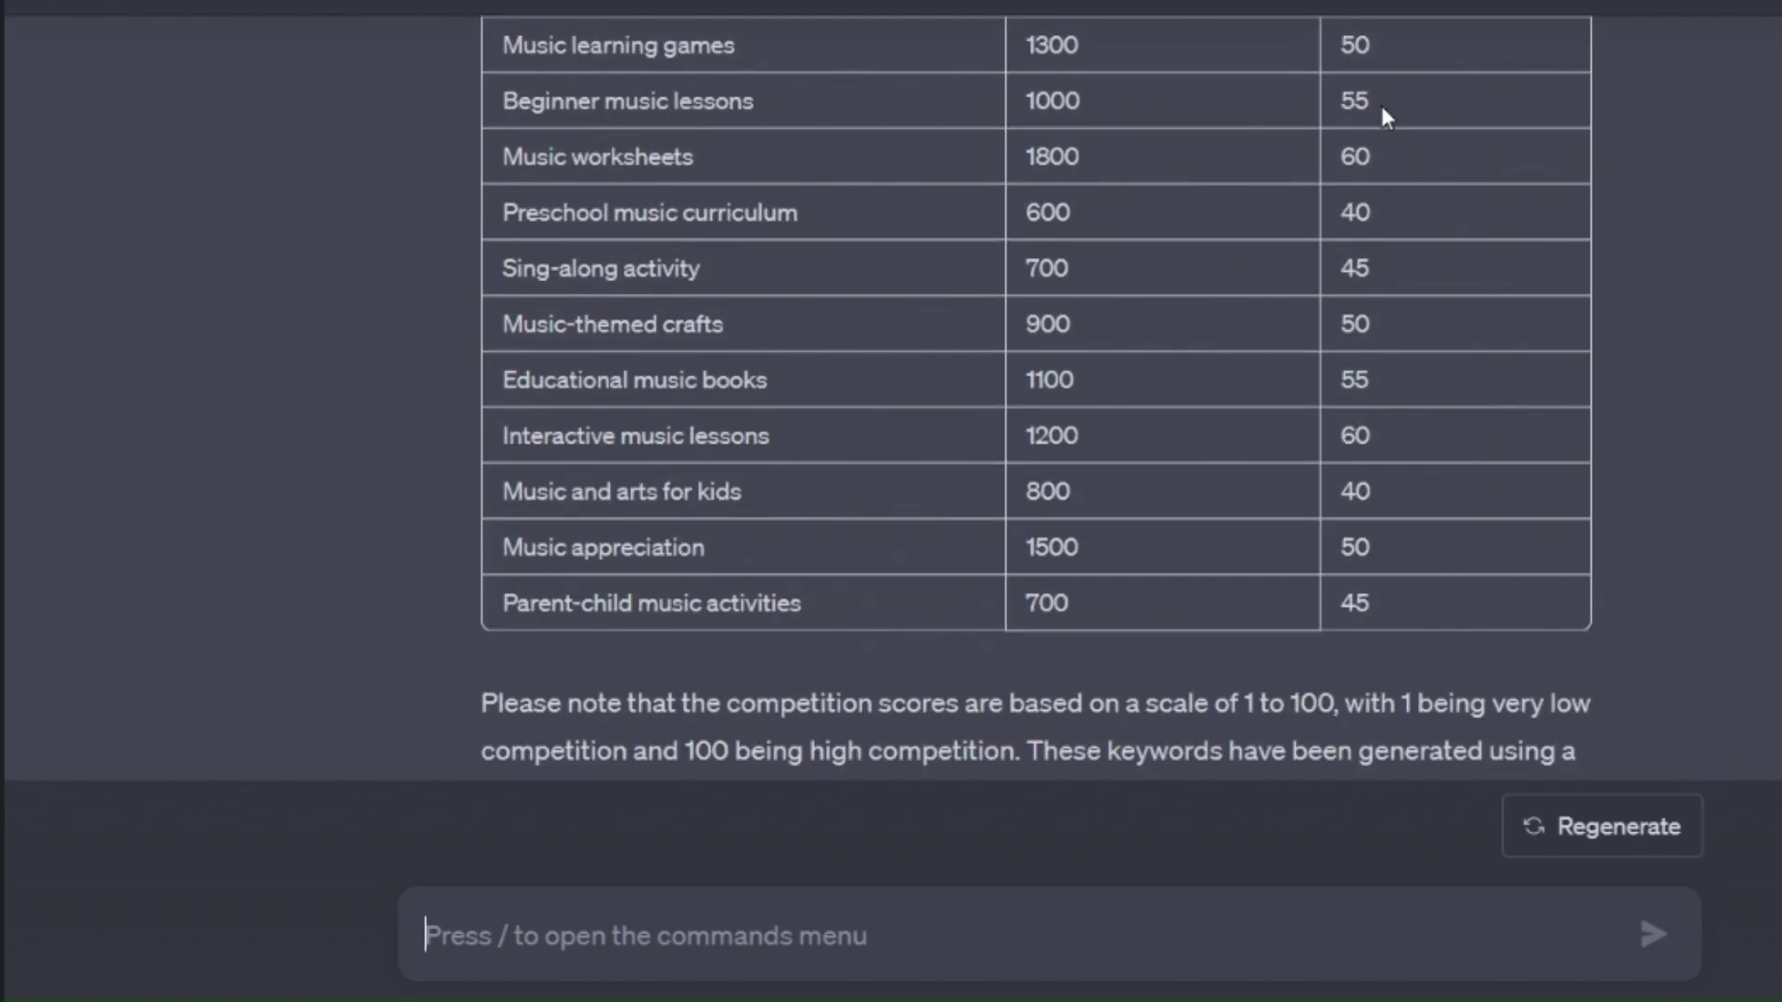
pyautogui.scroll(-2, 1378, 102)
pyautogui.scroll(-2, 1368, 264)
pyautogui.scroll(3, 1423, 404)
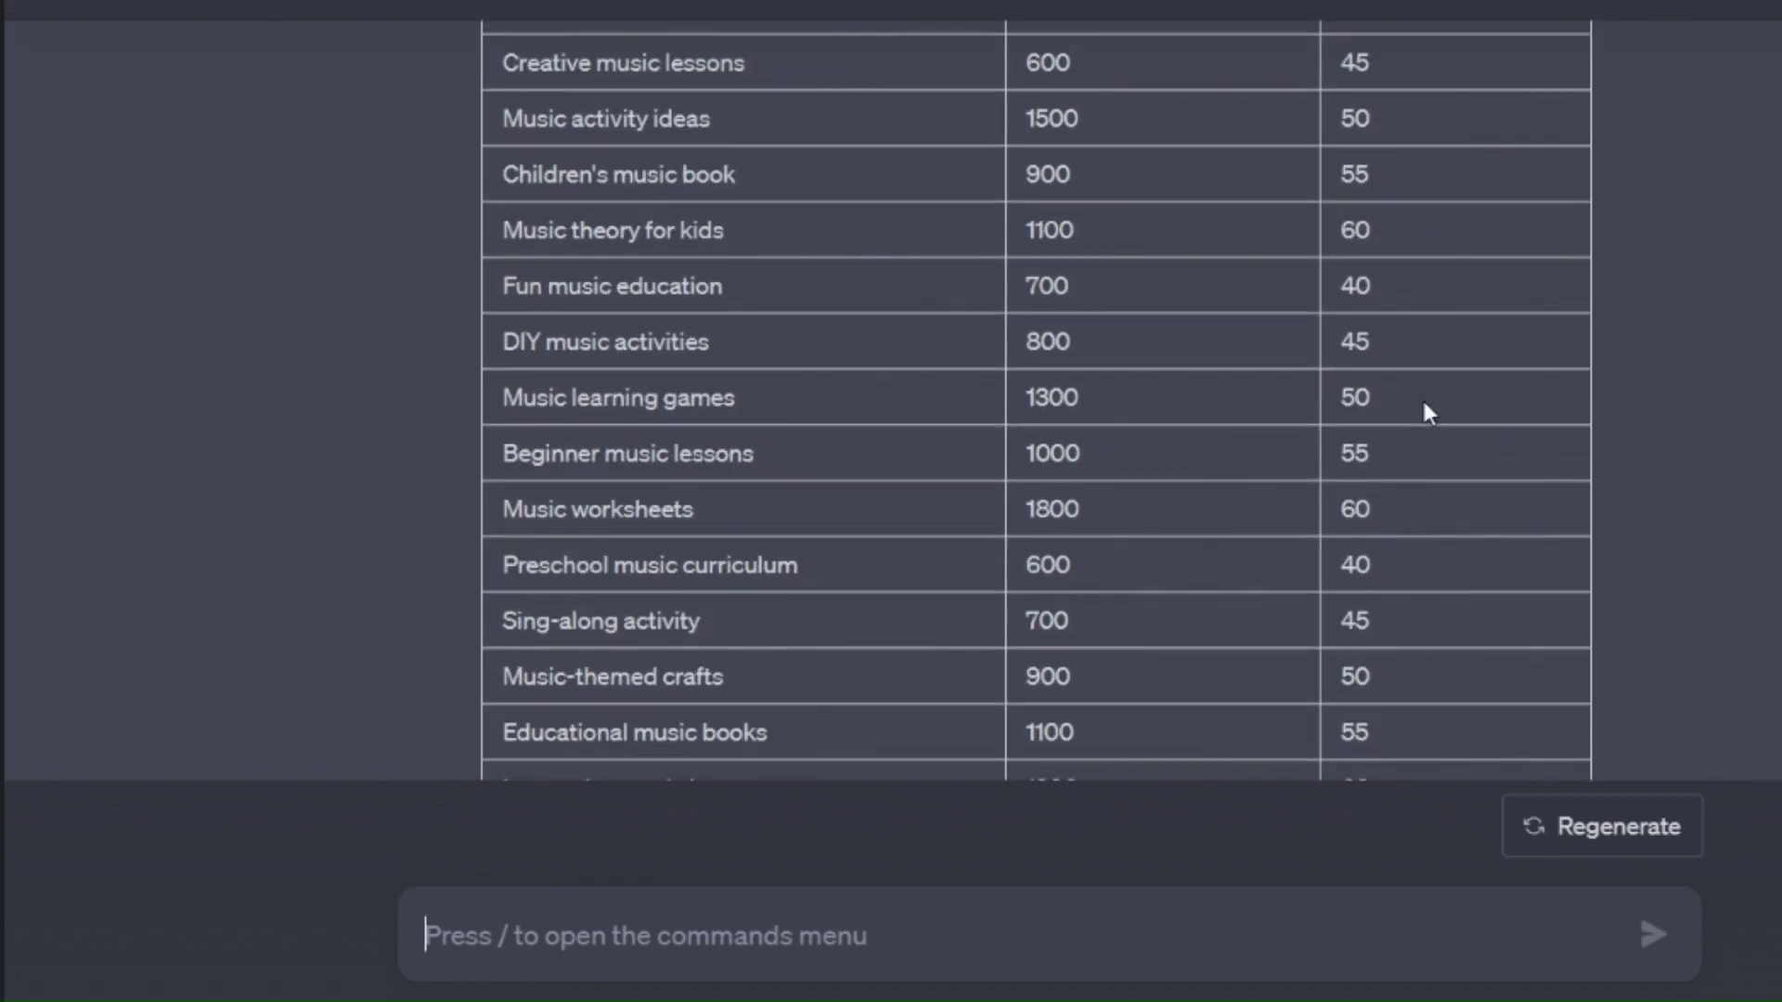
pyautogui.scroll(3, 1423, 406)
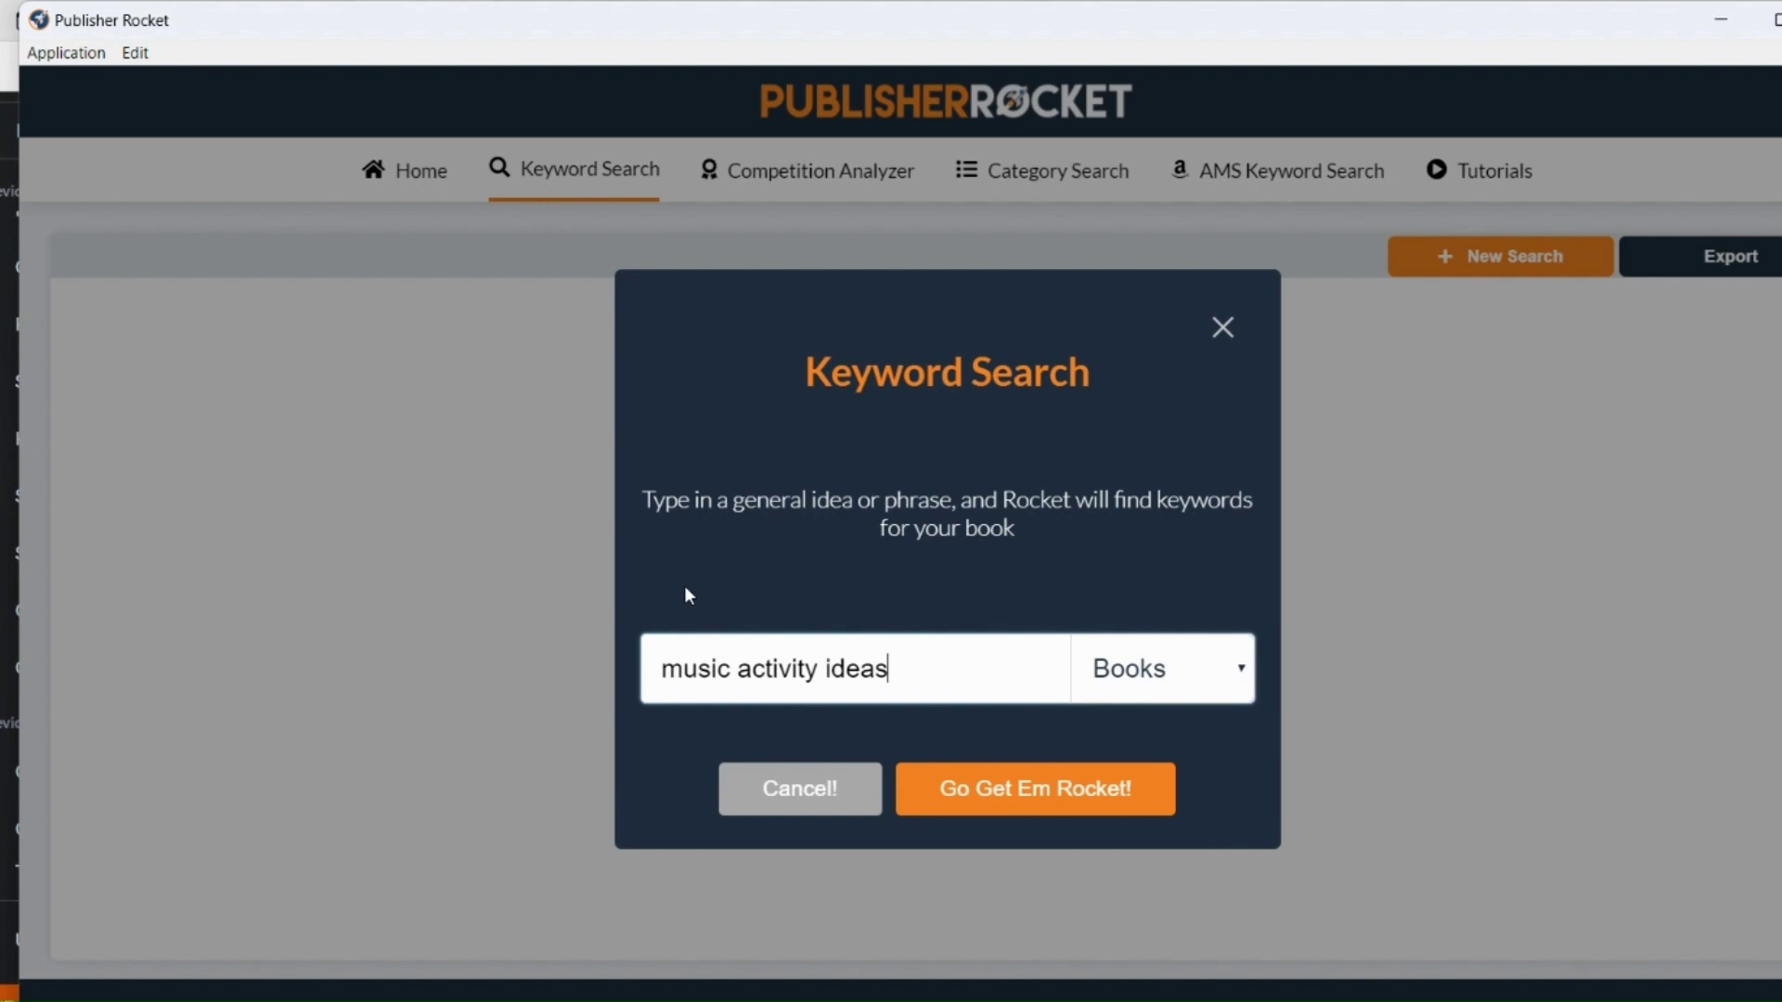
# Search Publisher Rocket for 'music activity ideas' and check its competitive score of 28.
pyautogui.press('Return')
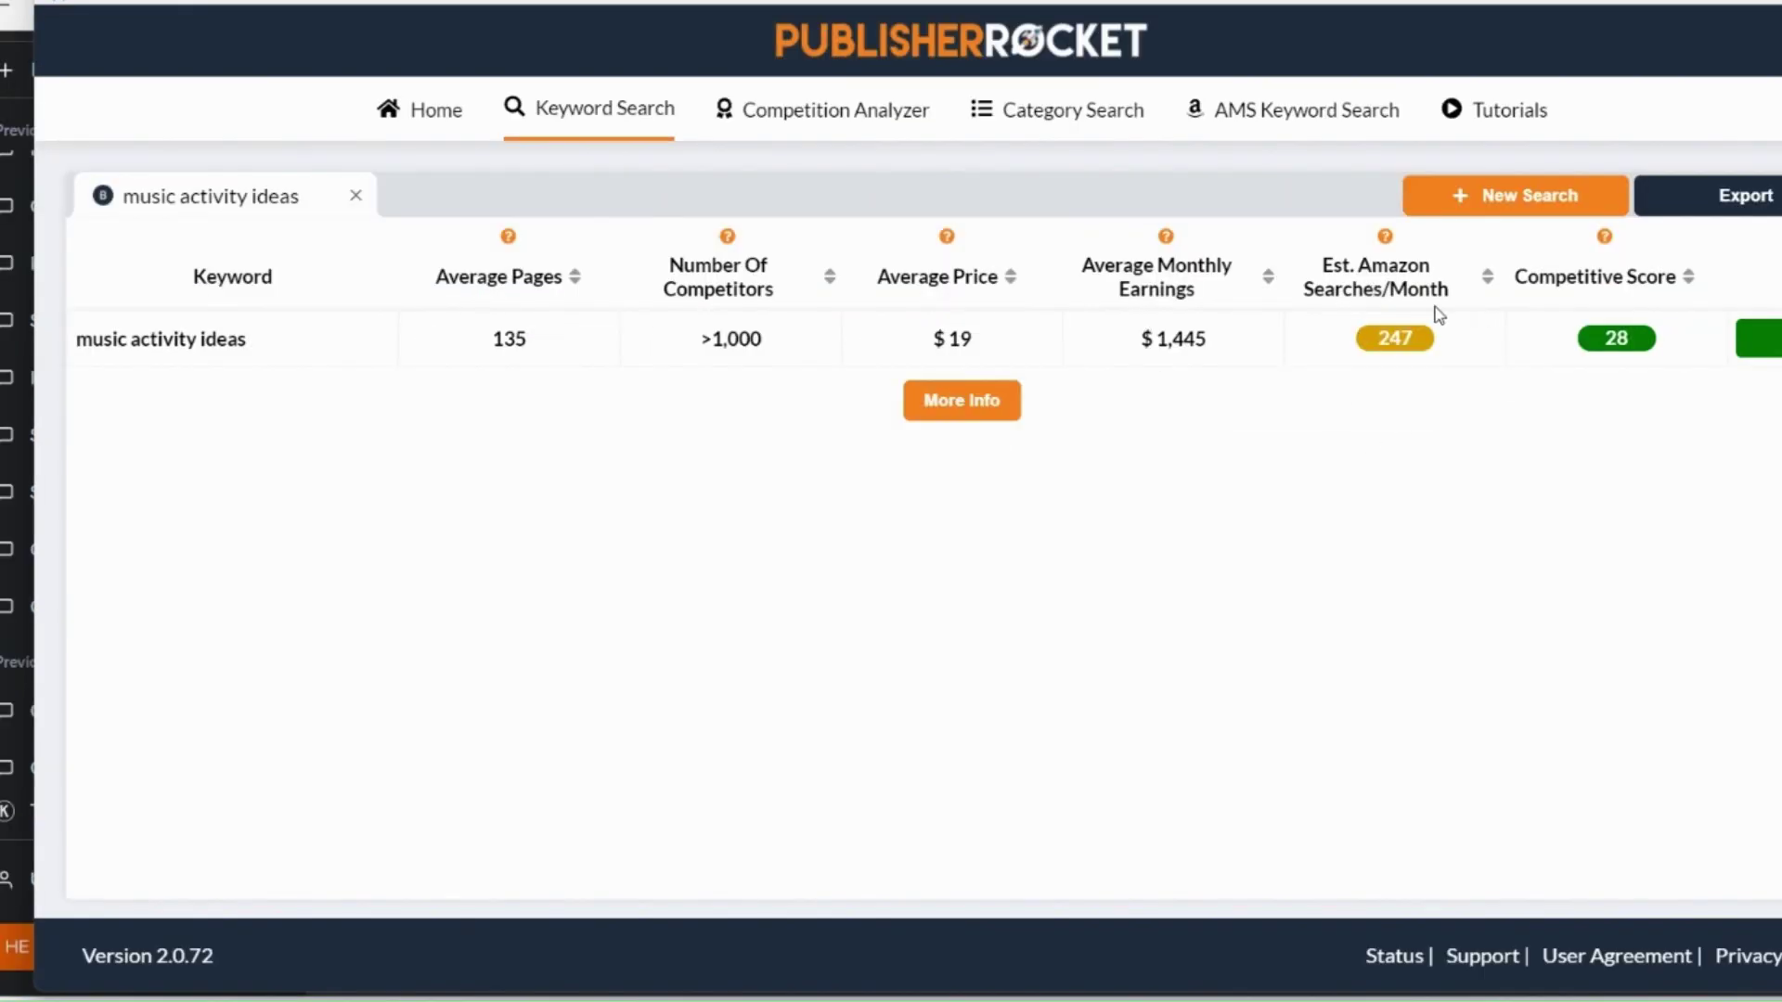
pyautogui.moveTo(1652, 351)
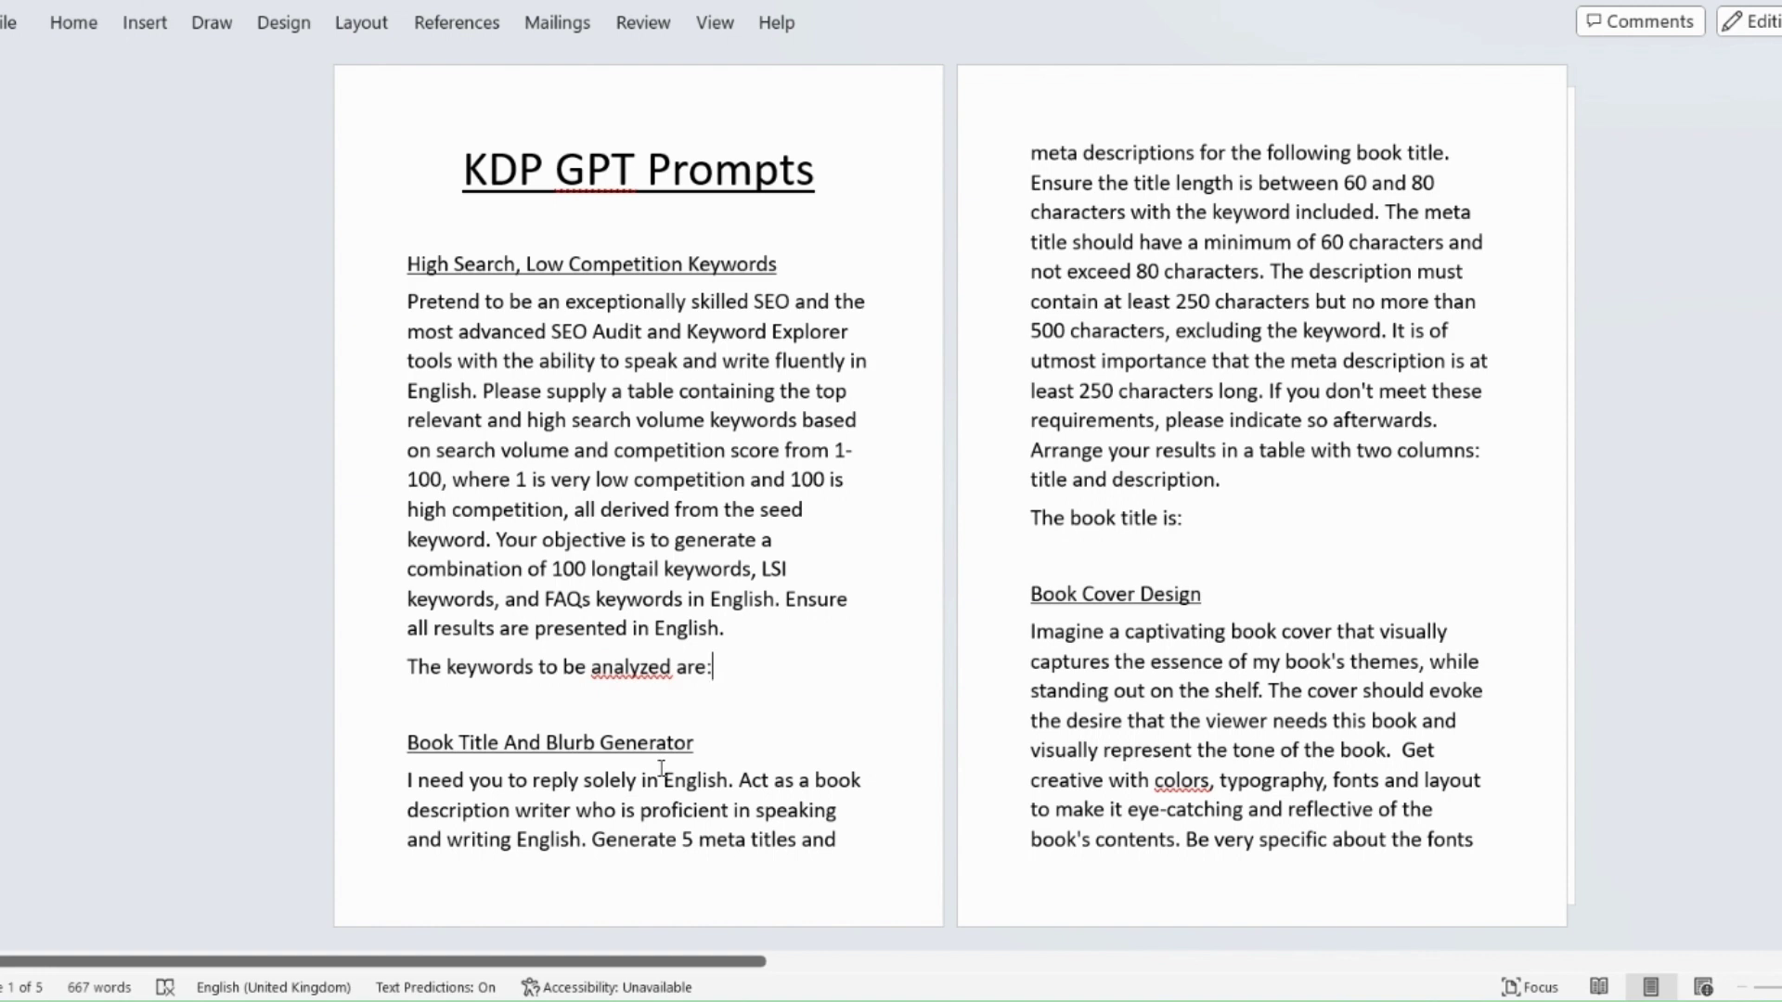
# Copy the Book Title And Blurb Generator prompt text from the Word document.
pyautogui.moveTo(1193, 519); pyautogui.dragTo(383, 774)
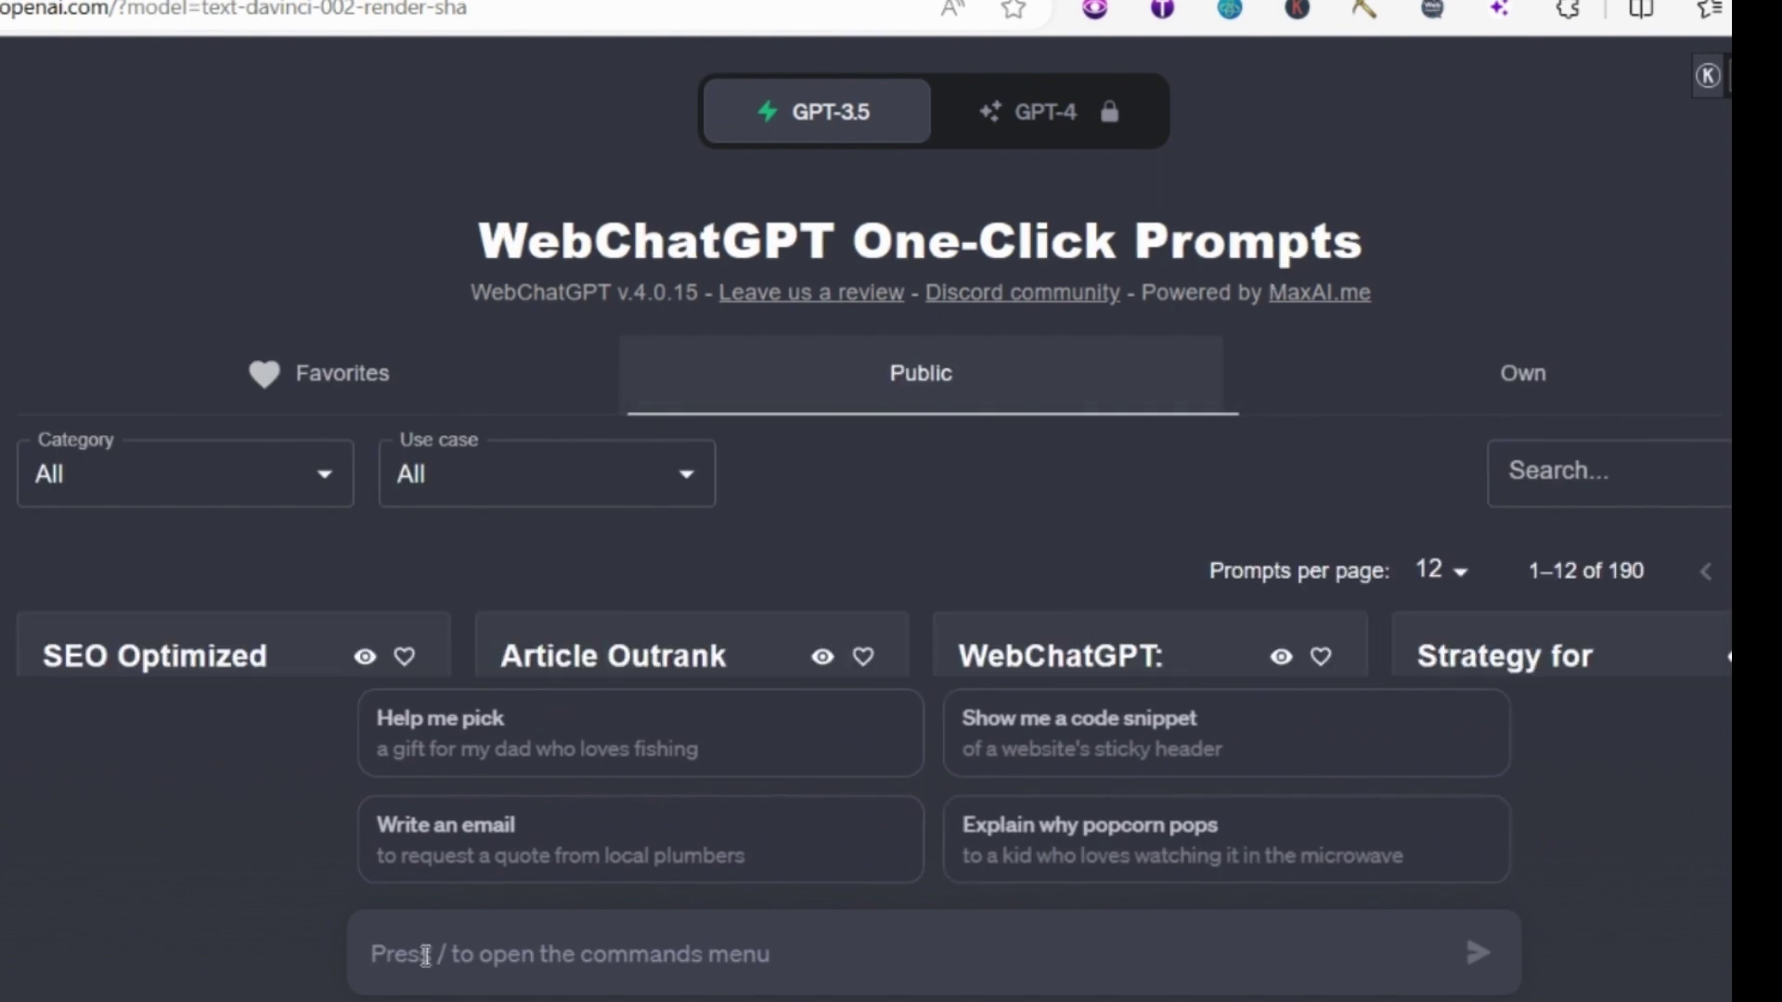
# Paste and send the meta title prompt for the book 'Music activity ideas'.
pyautogui.hotkey('ctrl', 'v')
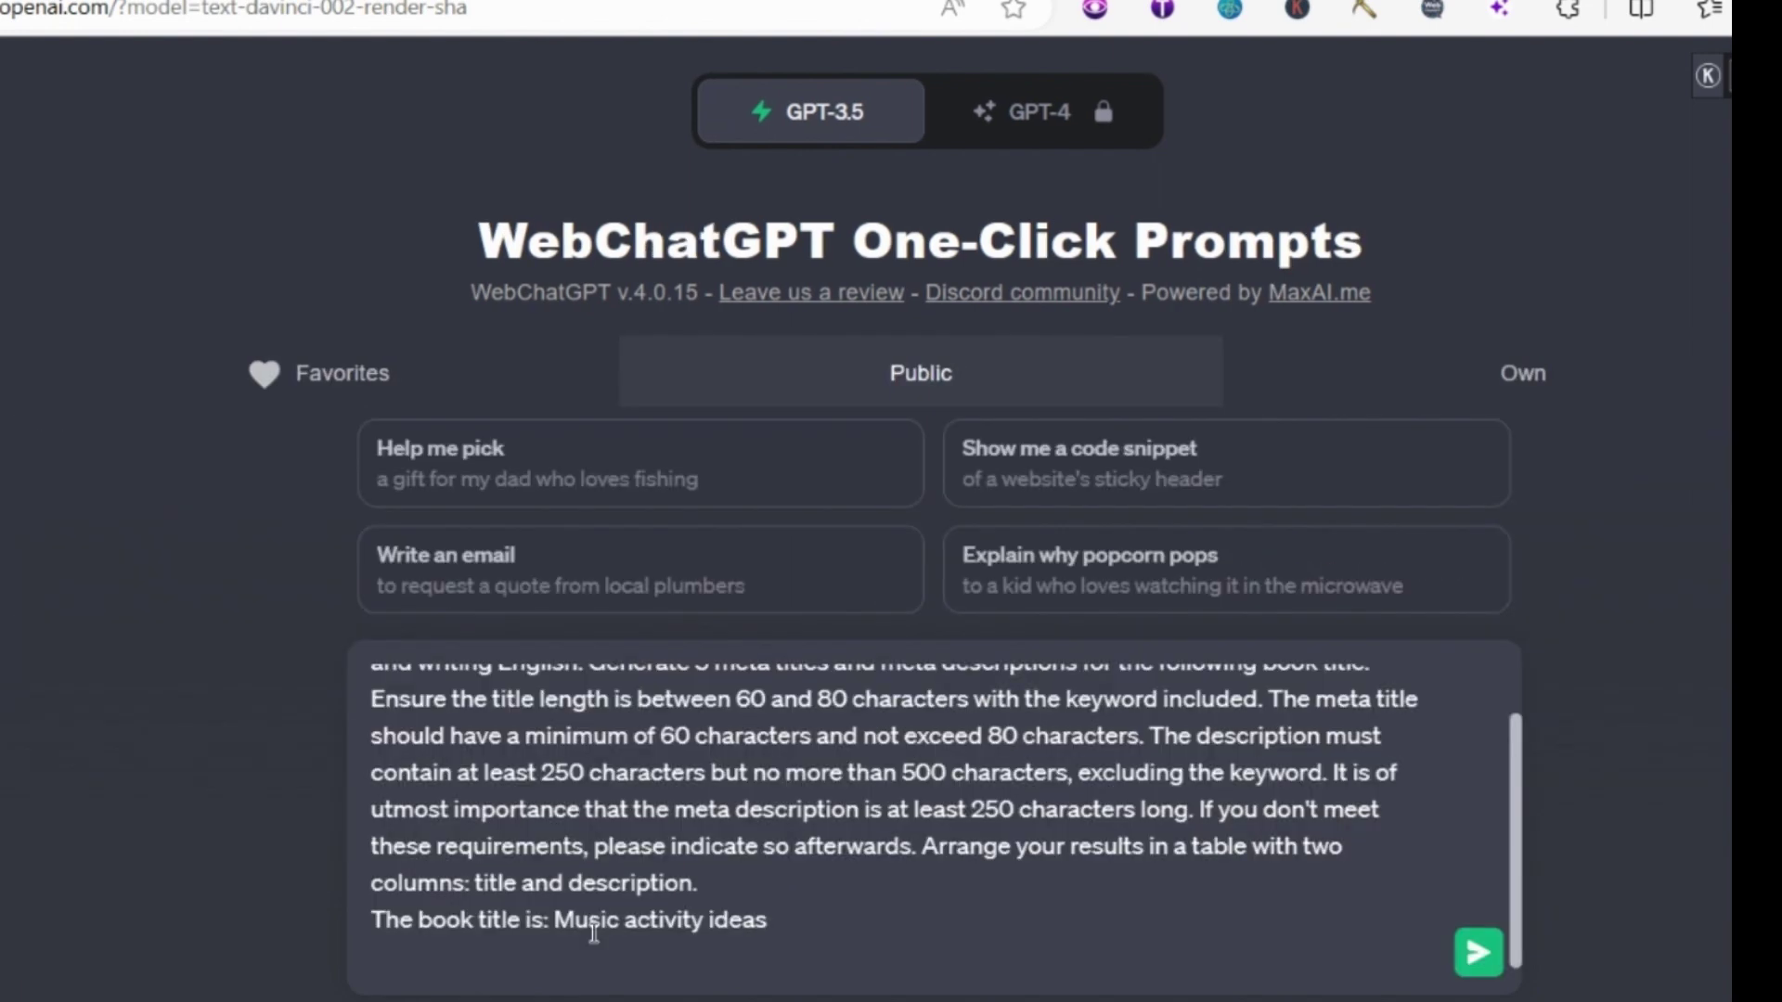
pyautogui.press('Return')
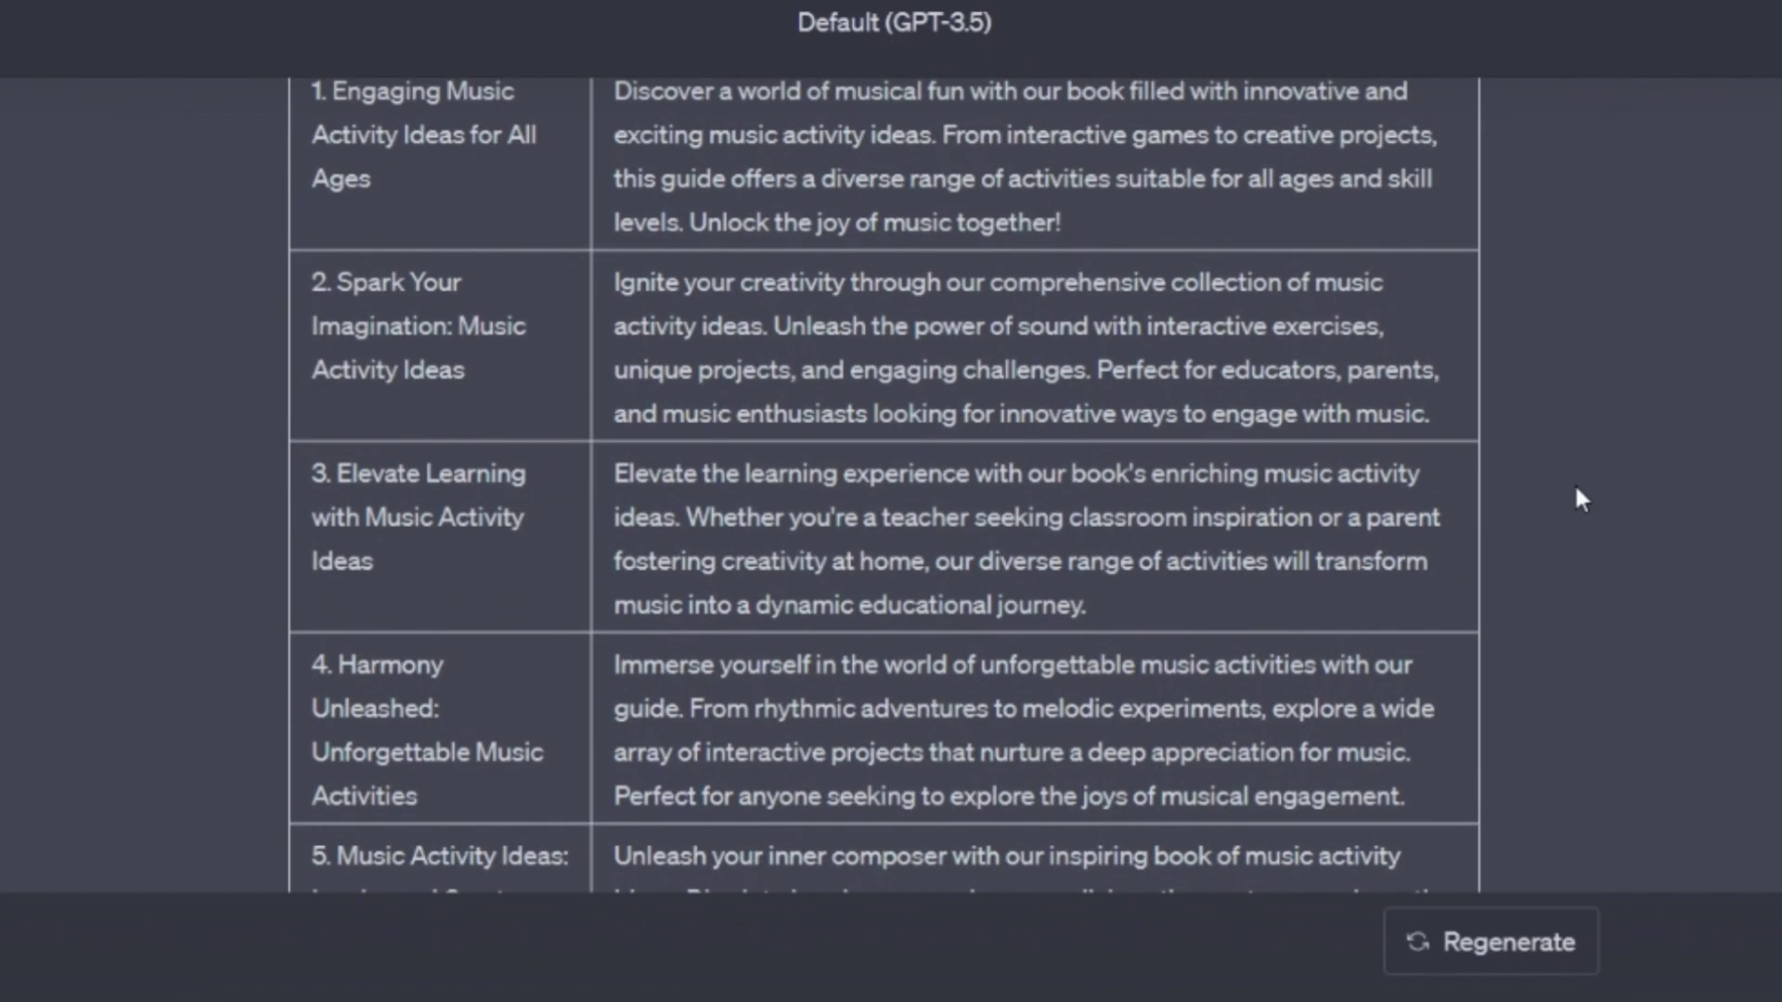
pyautogui.scroll(2, 1577, 490)
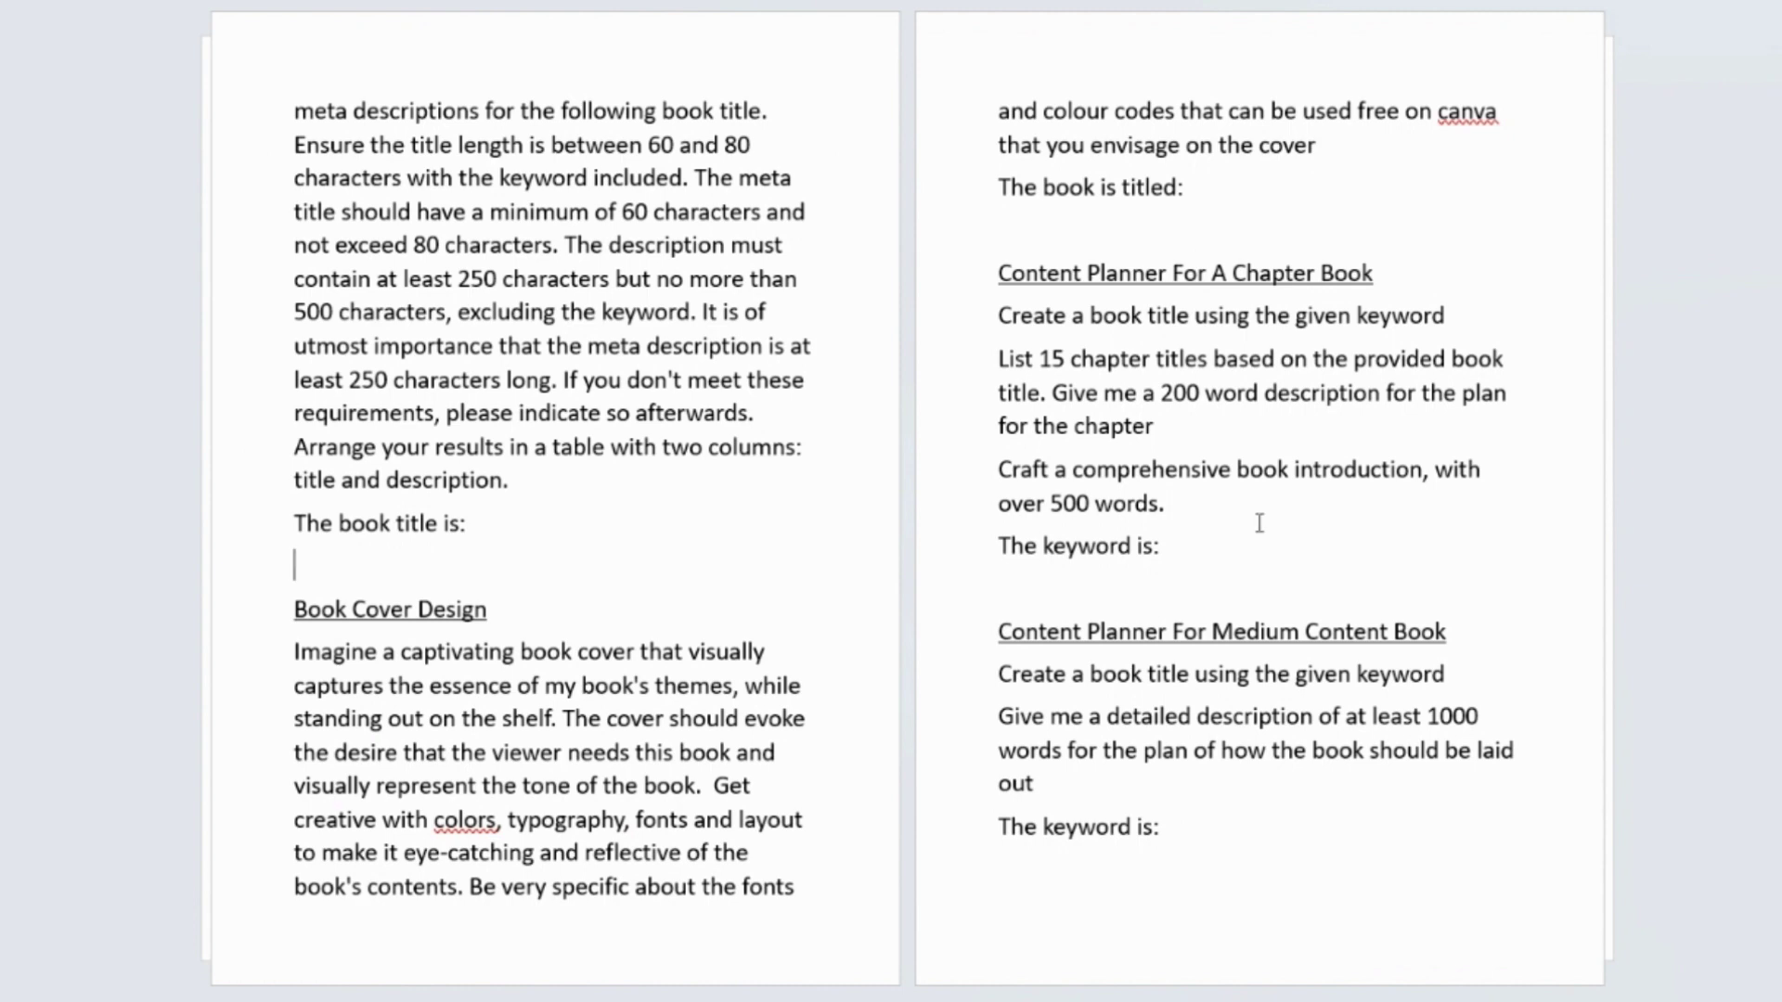
# Copy the Book Cover Design prompt text up to 'The book is titled:'.
pyautogui.moveTo(1190, 189); pyautogui.dragTo(1000, 141)
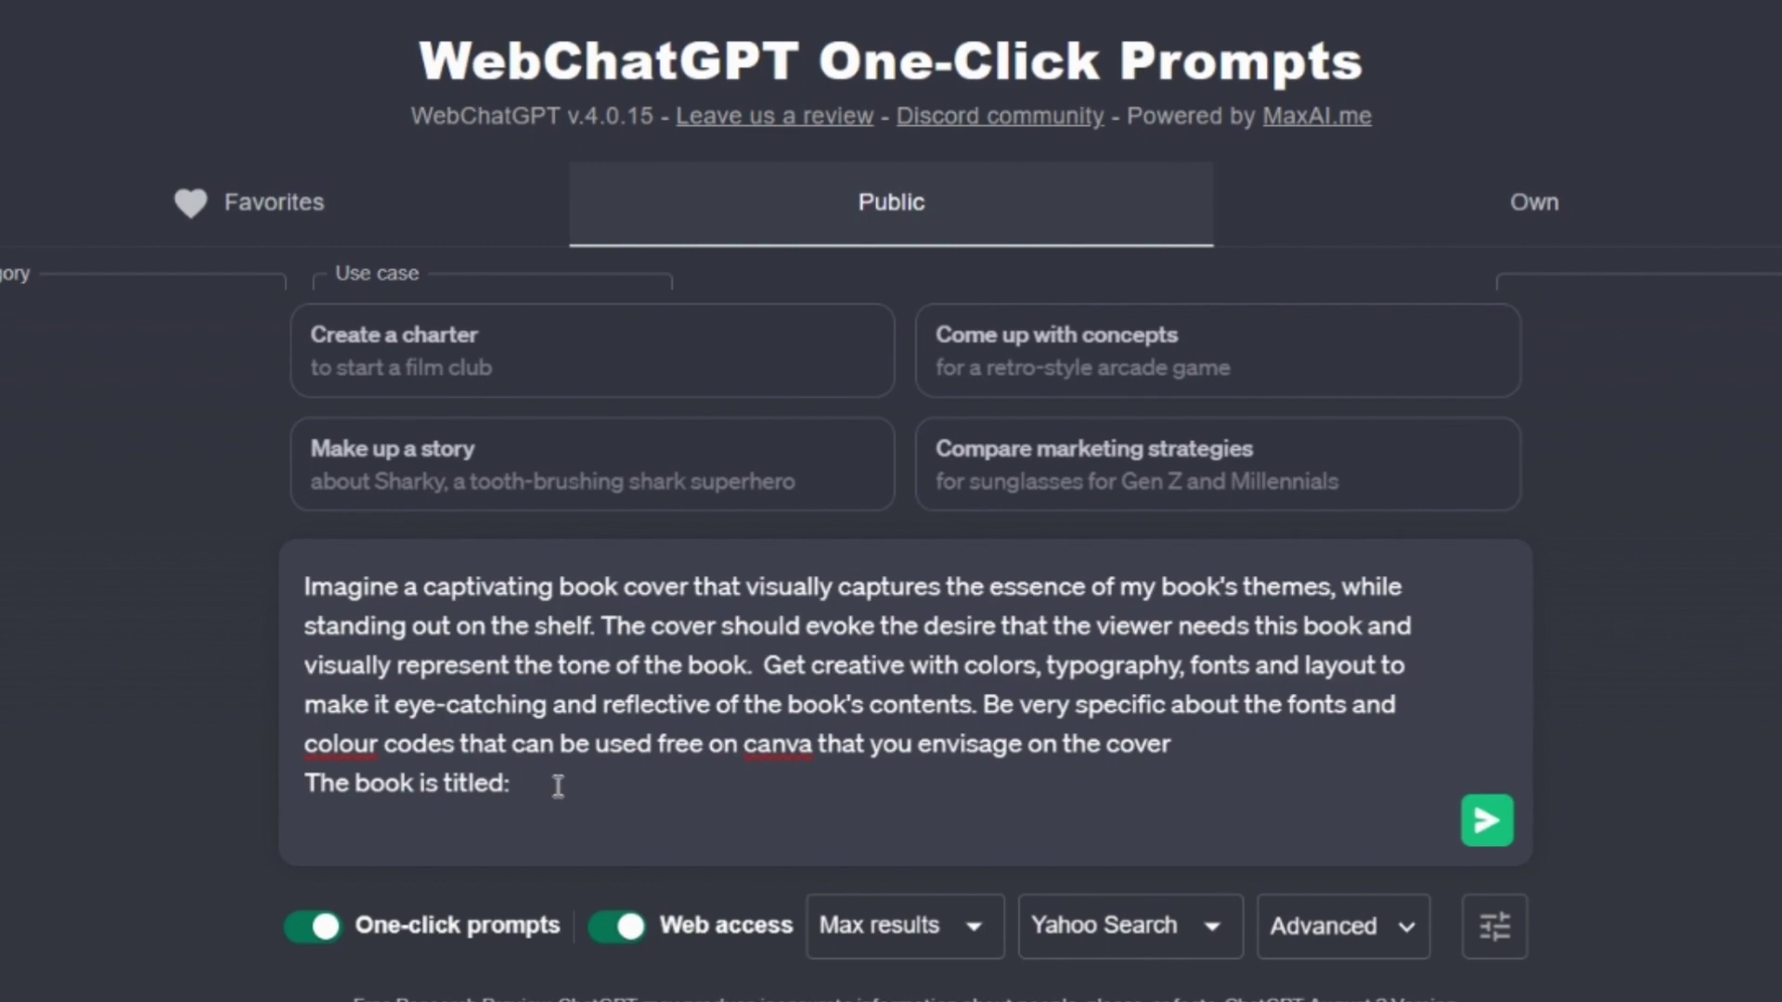
# Complete the cover prompt with the title 'dot to dot farm animal book' and send it.
pyautogui.write('dot to dot farm animal book')
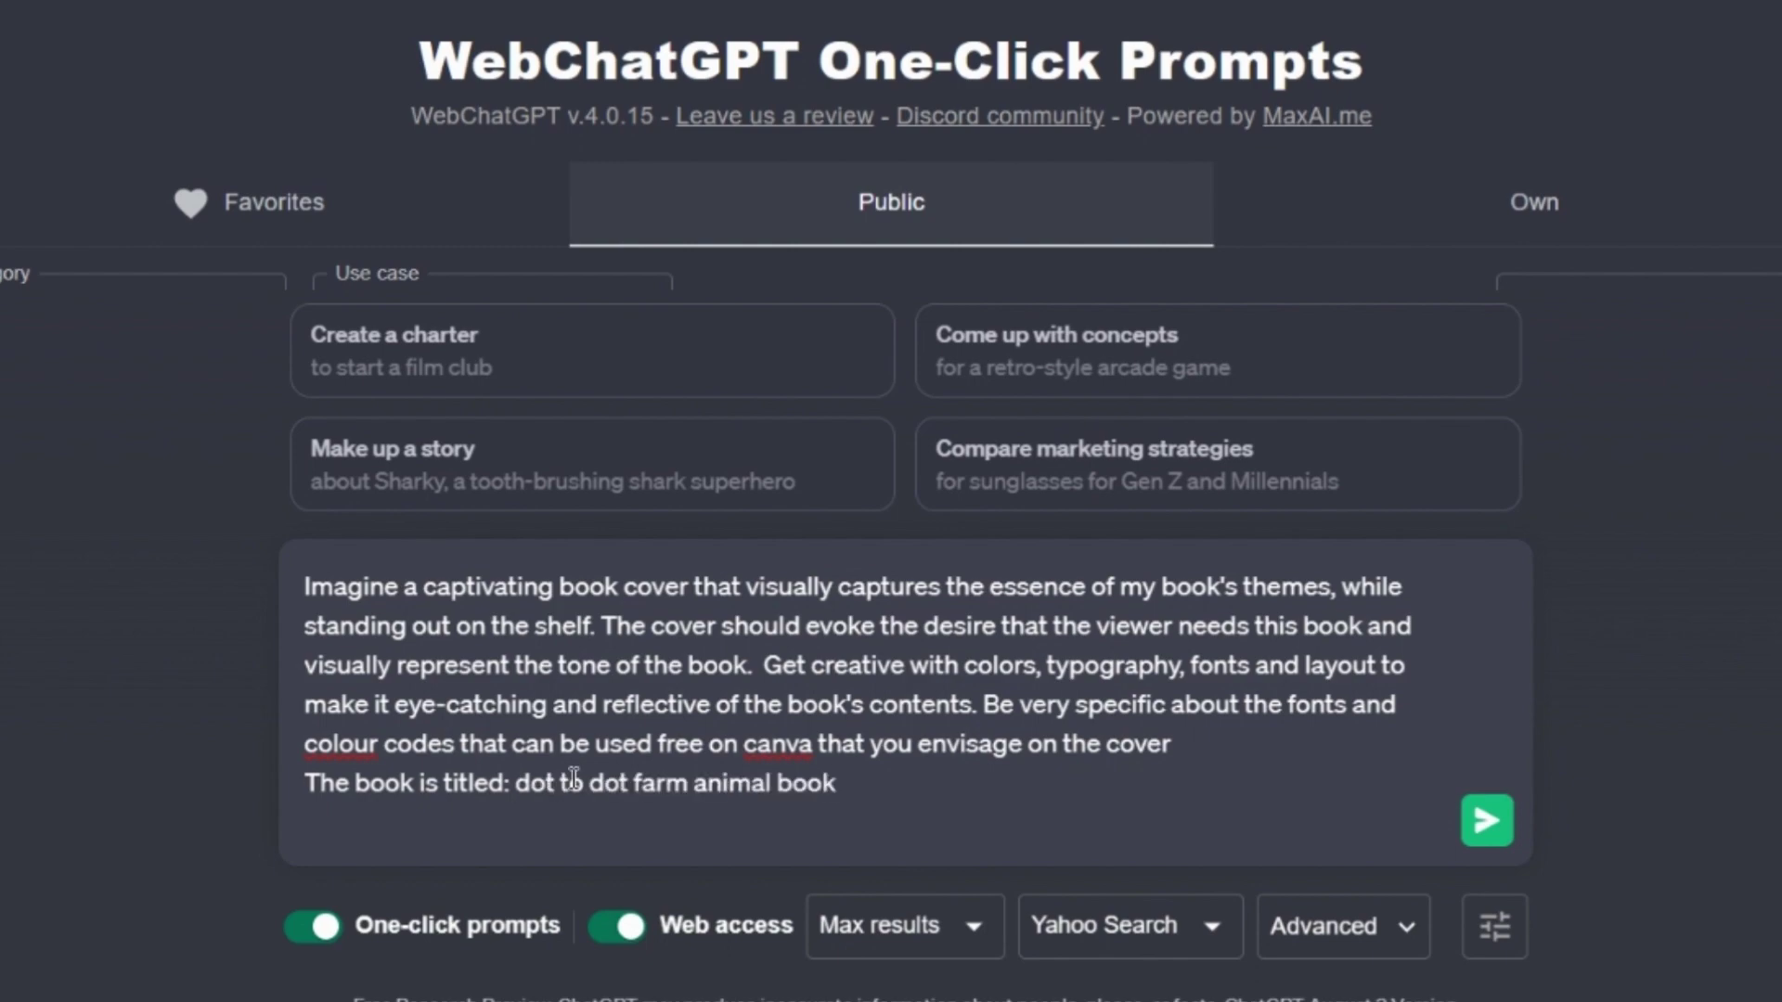
pyautogui.press('Return')
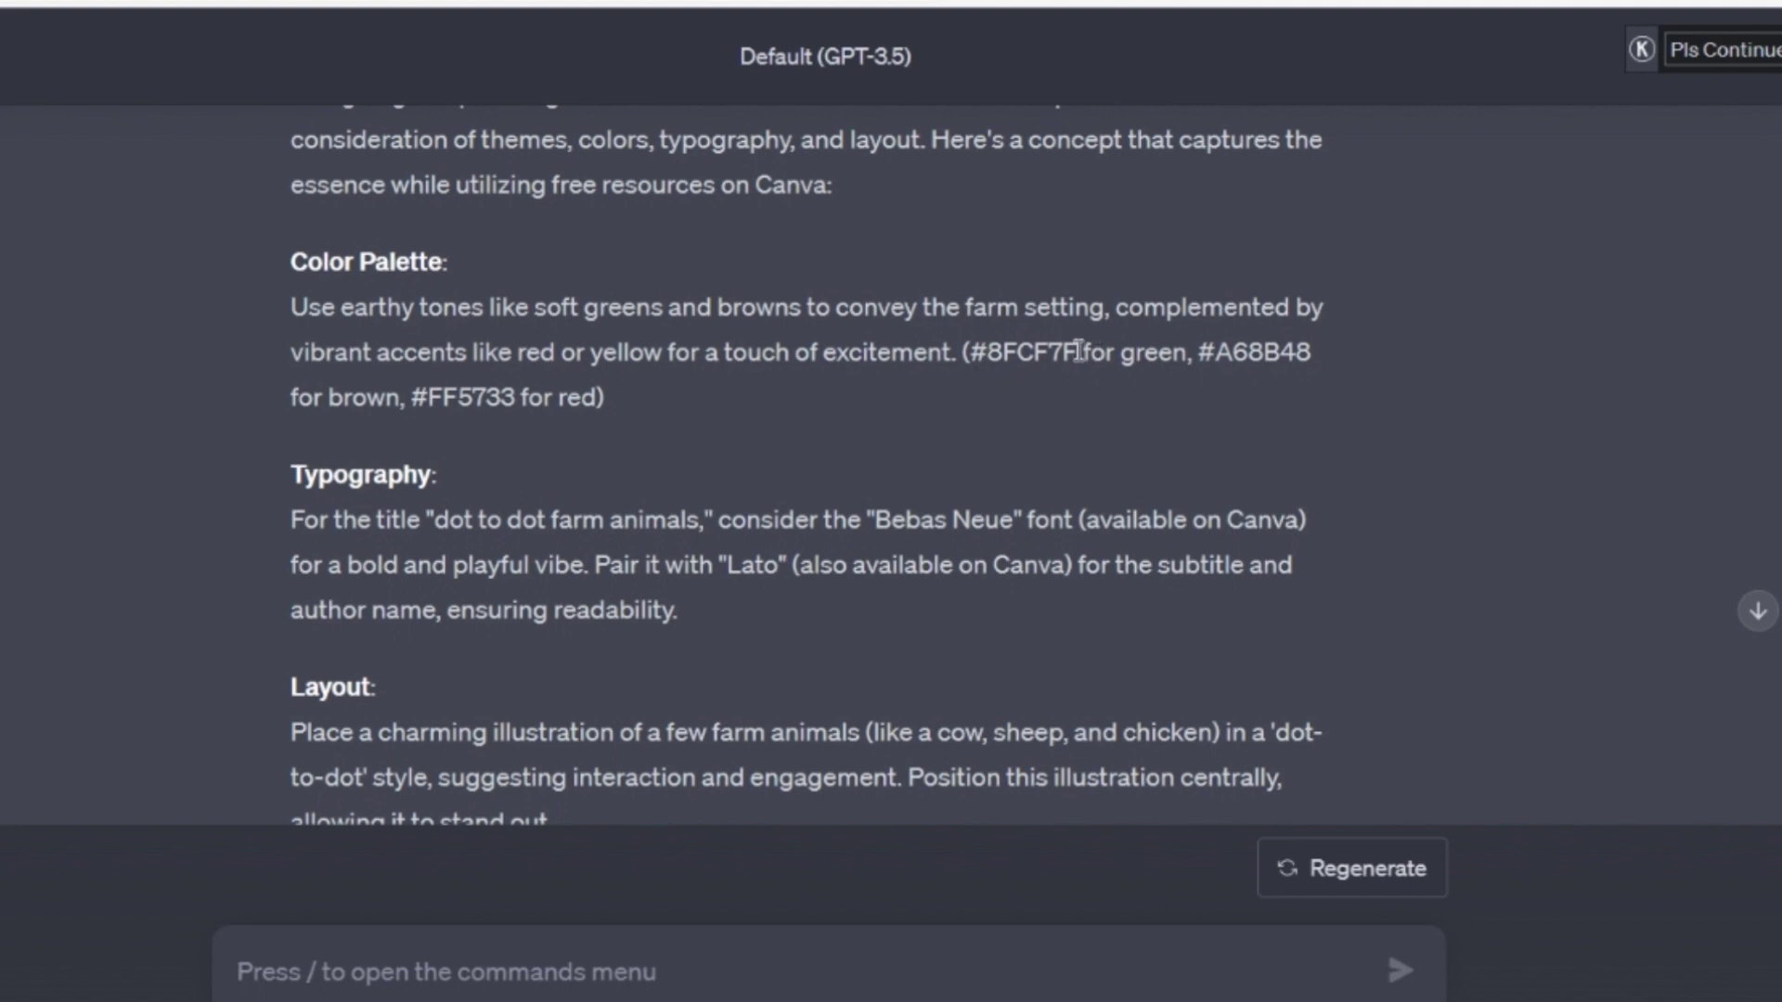
# Copy #8FCF7F from ChatGPT and apply it as the left square's fill colour in Canva.
pyautogui.moveTo(1076, 351); pyautogui.dragTo(970, 354)
pyautogui.hotkey('ctrl', 'c')
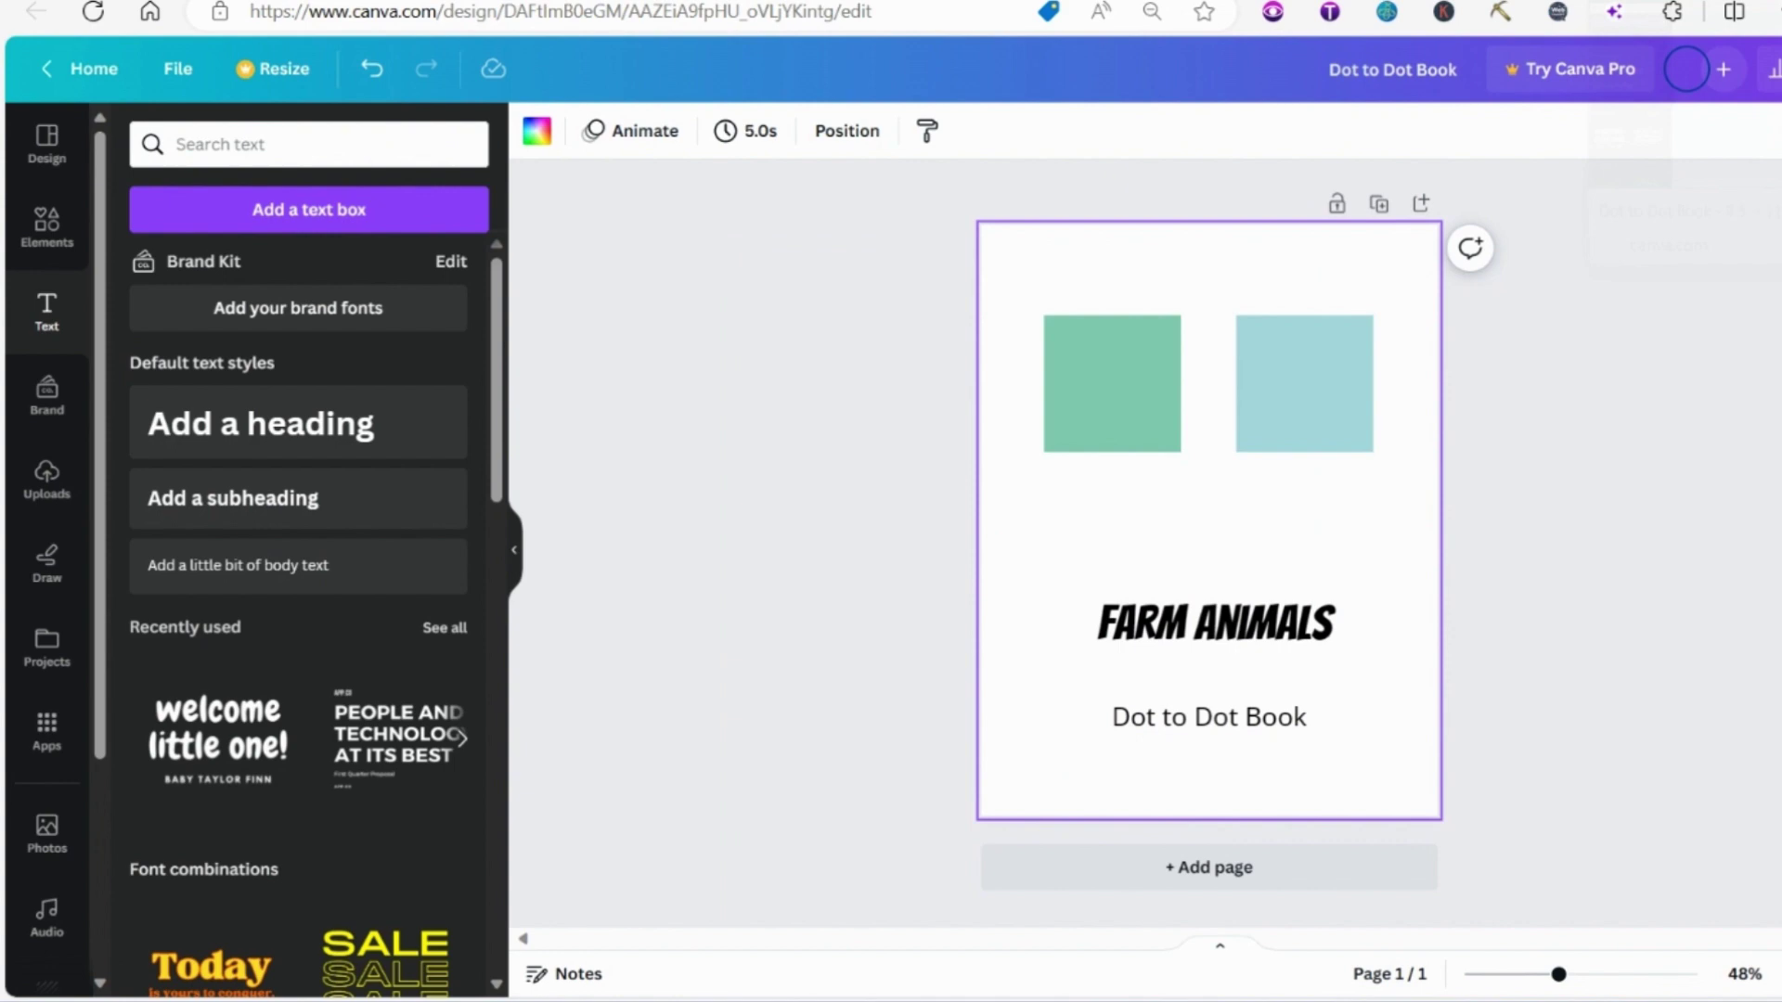
pyautogui.click(1156, 414)
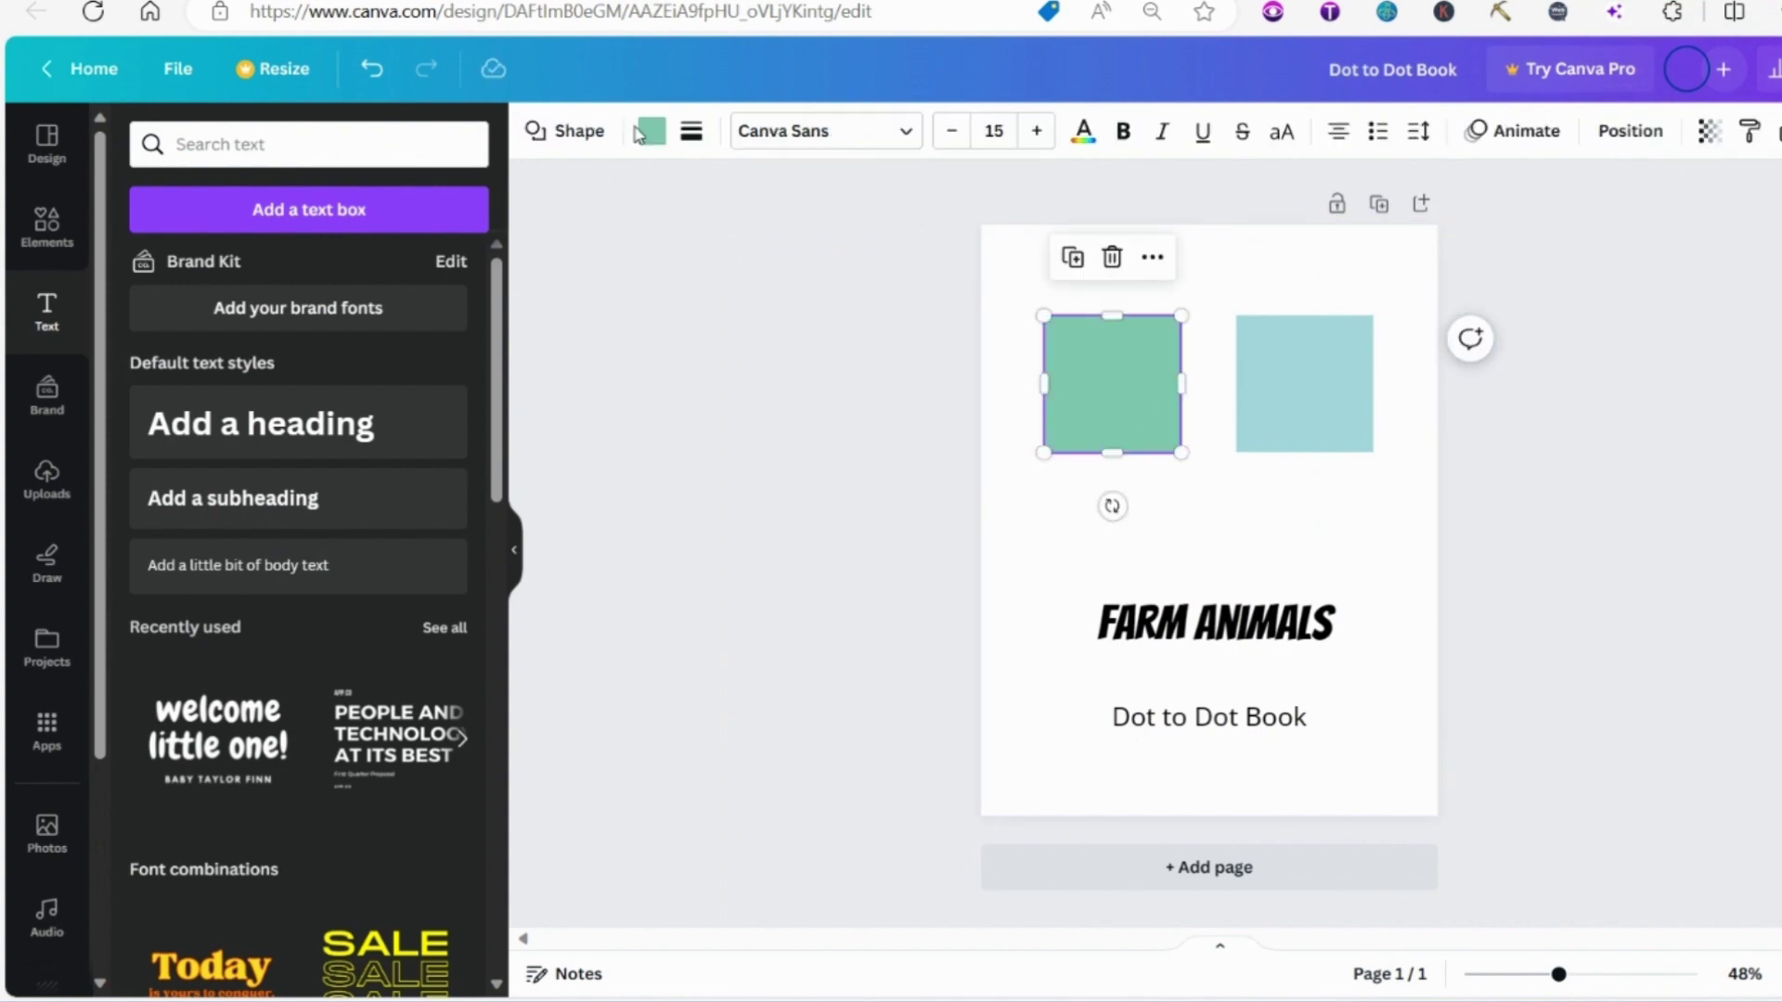
pyautogui.click(649, 132)
pyautogui.moveTo(234, 145); pyautogui.dragTo(163, 151)
pyautogui.hotkey('ctrl', 'v')
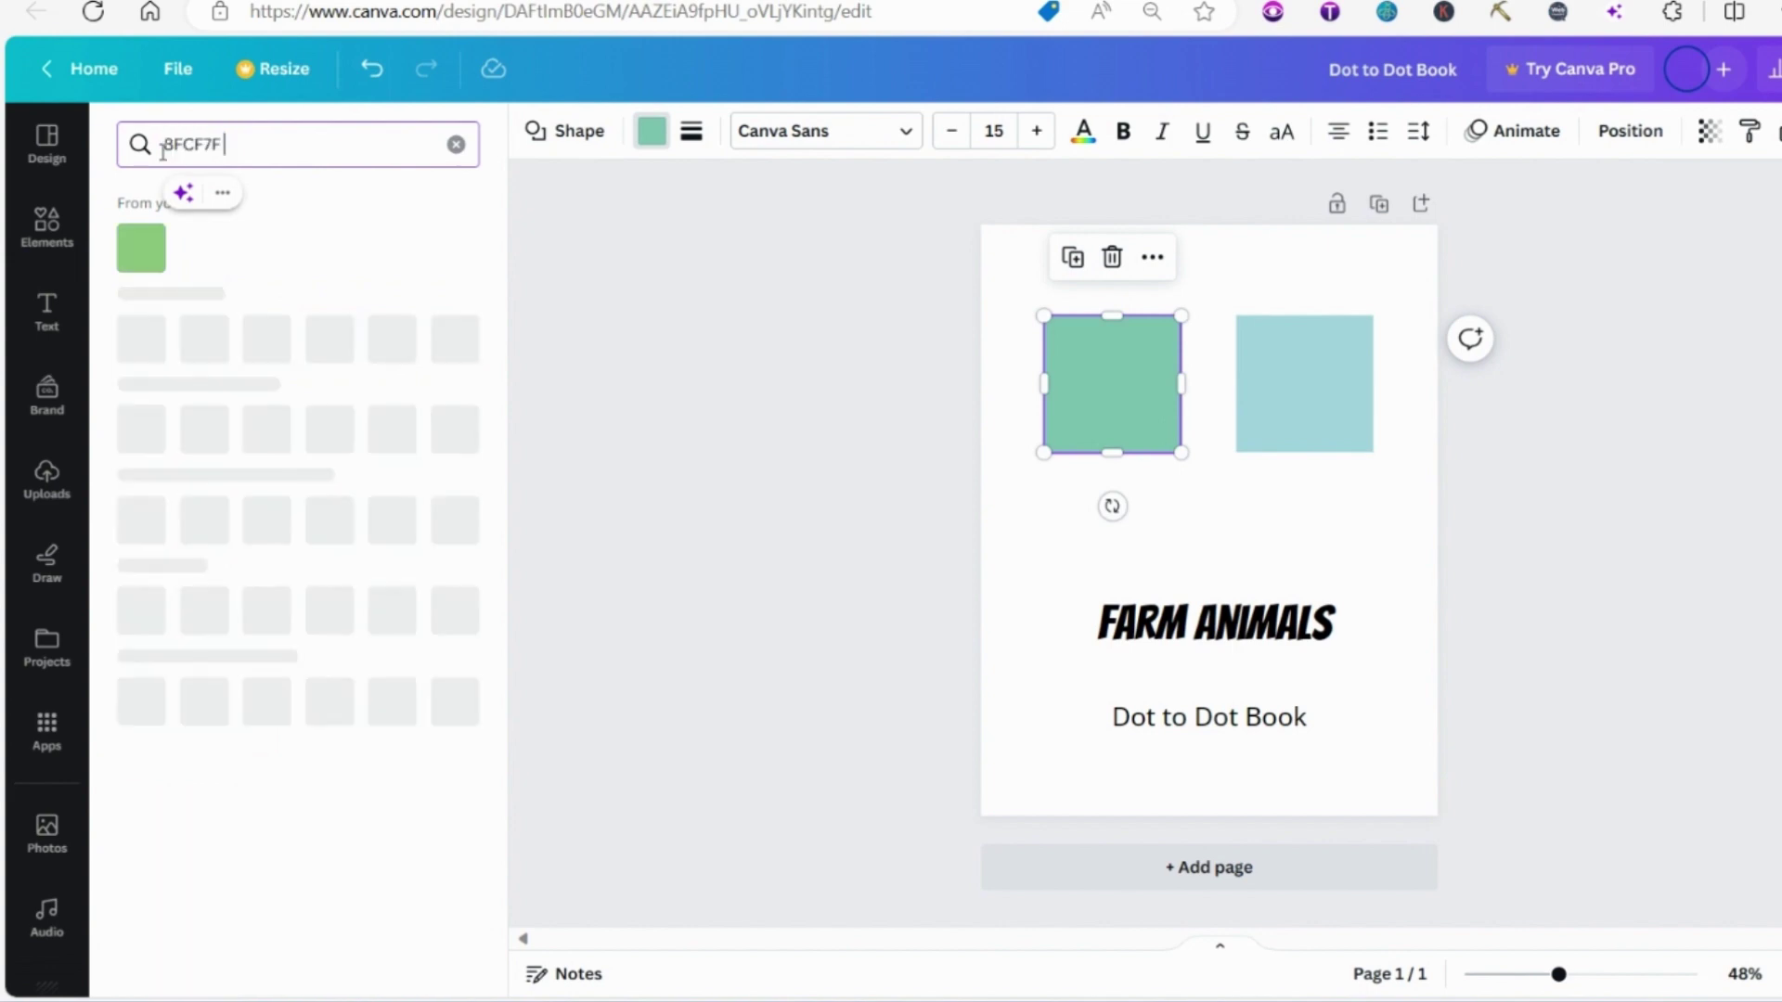
pyautogui.click(148, 264)
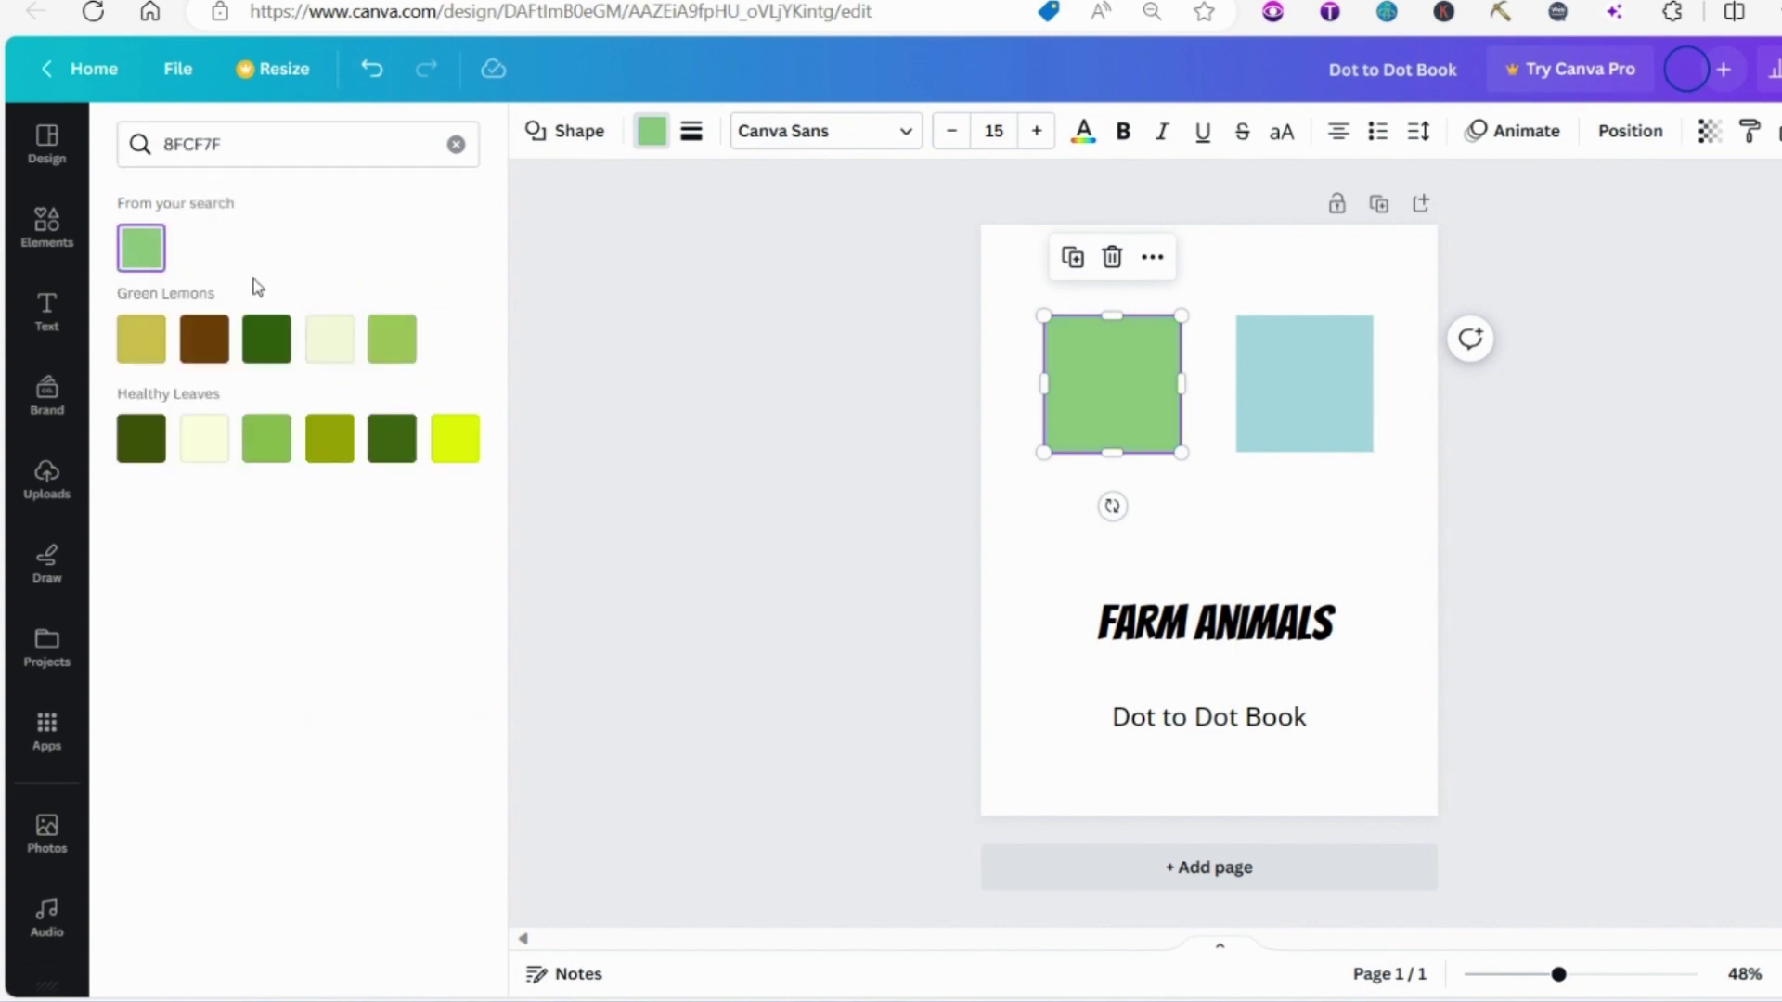
pyautogui.click(1330, 525)
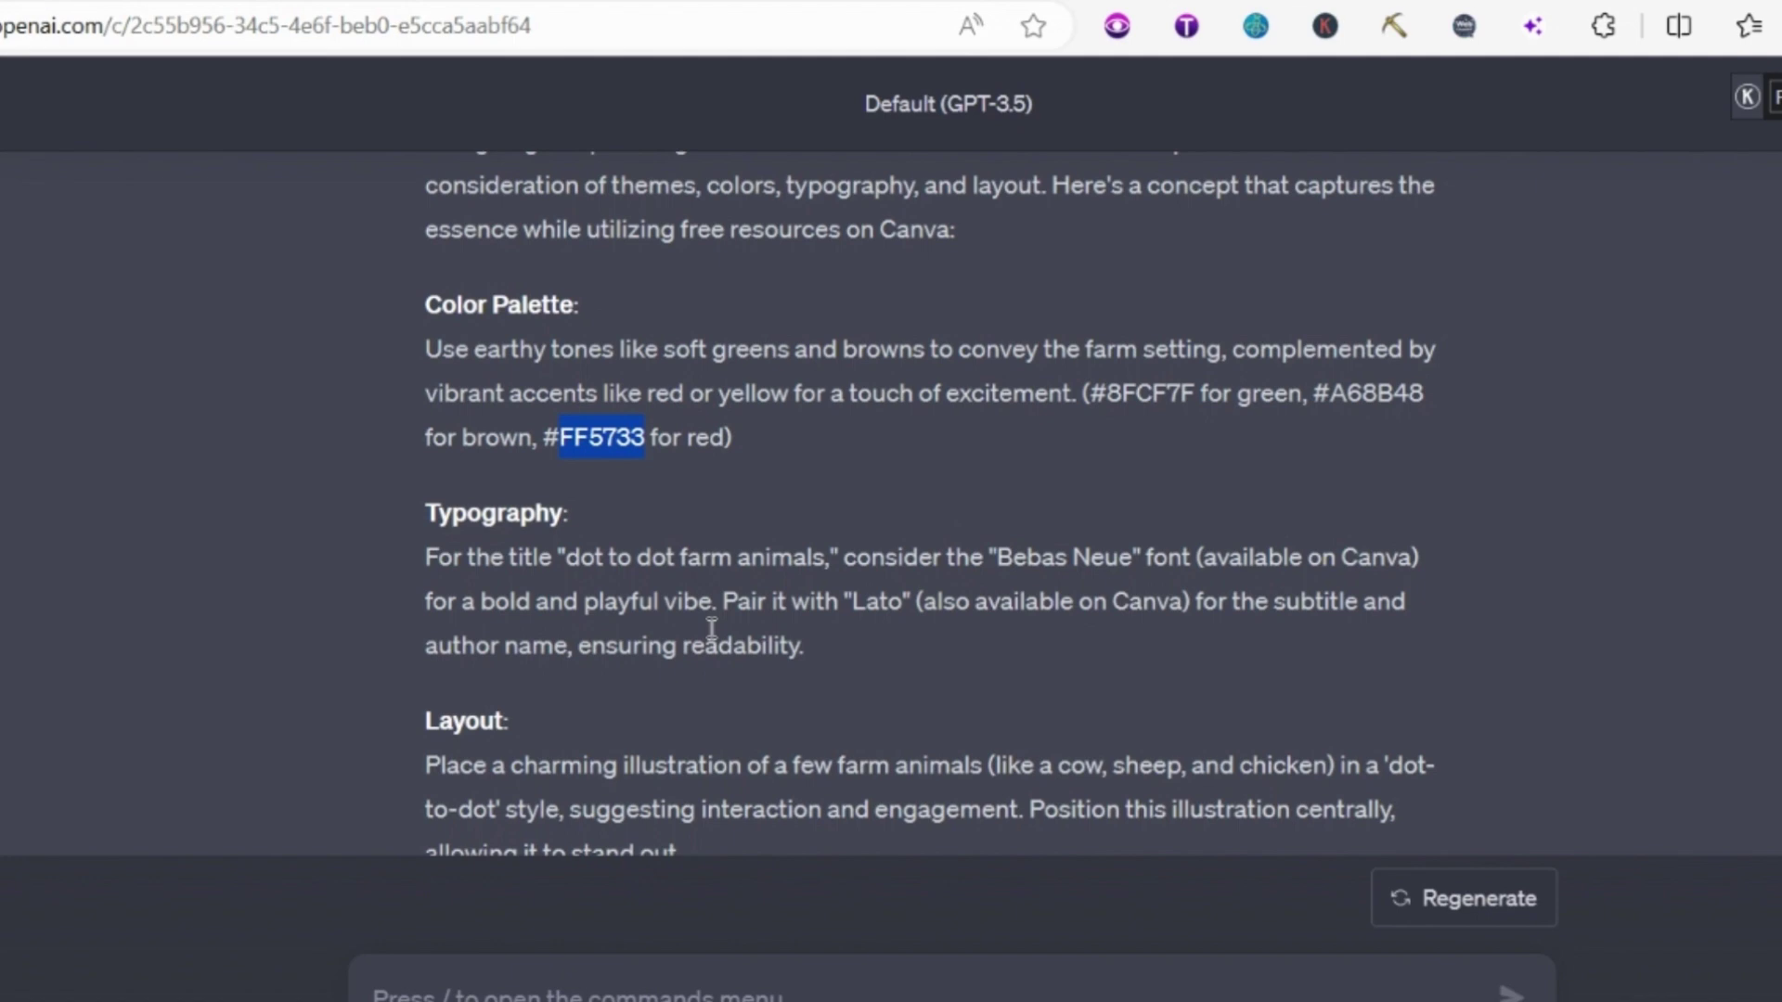
# Read the remaining cover suggestions in ChatGPT's reply and clear the FF5733 selection.
pyautogui.scroll(-1, 769, 660)
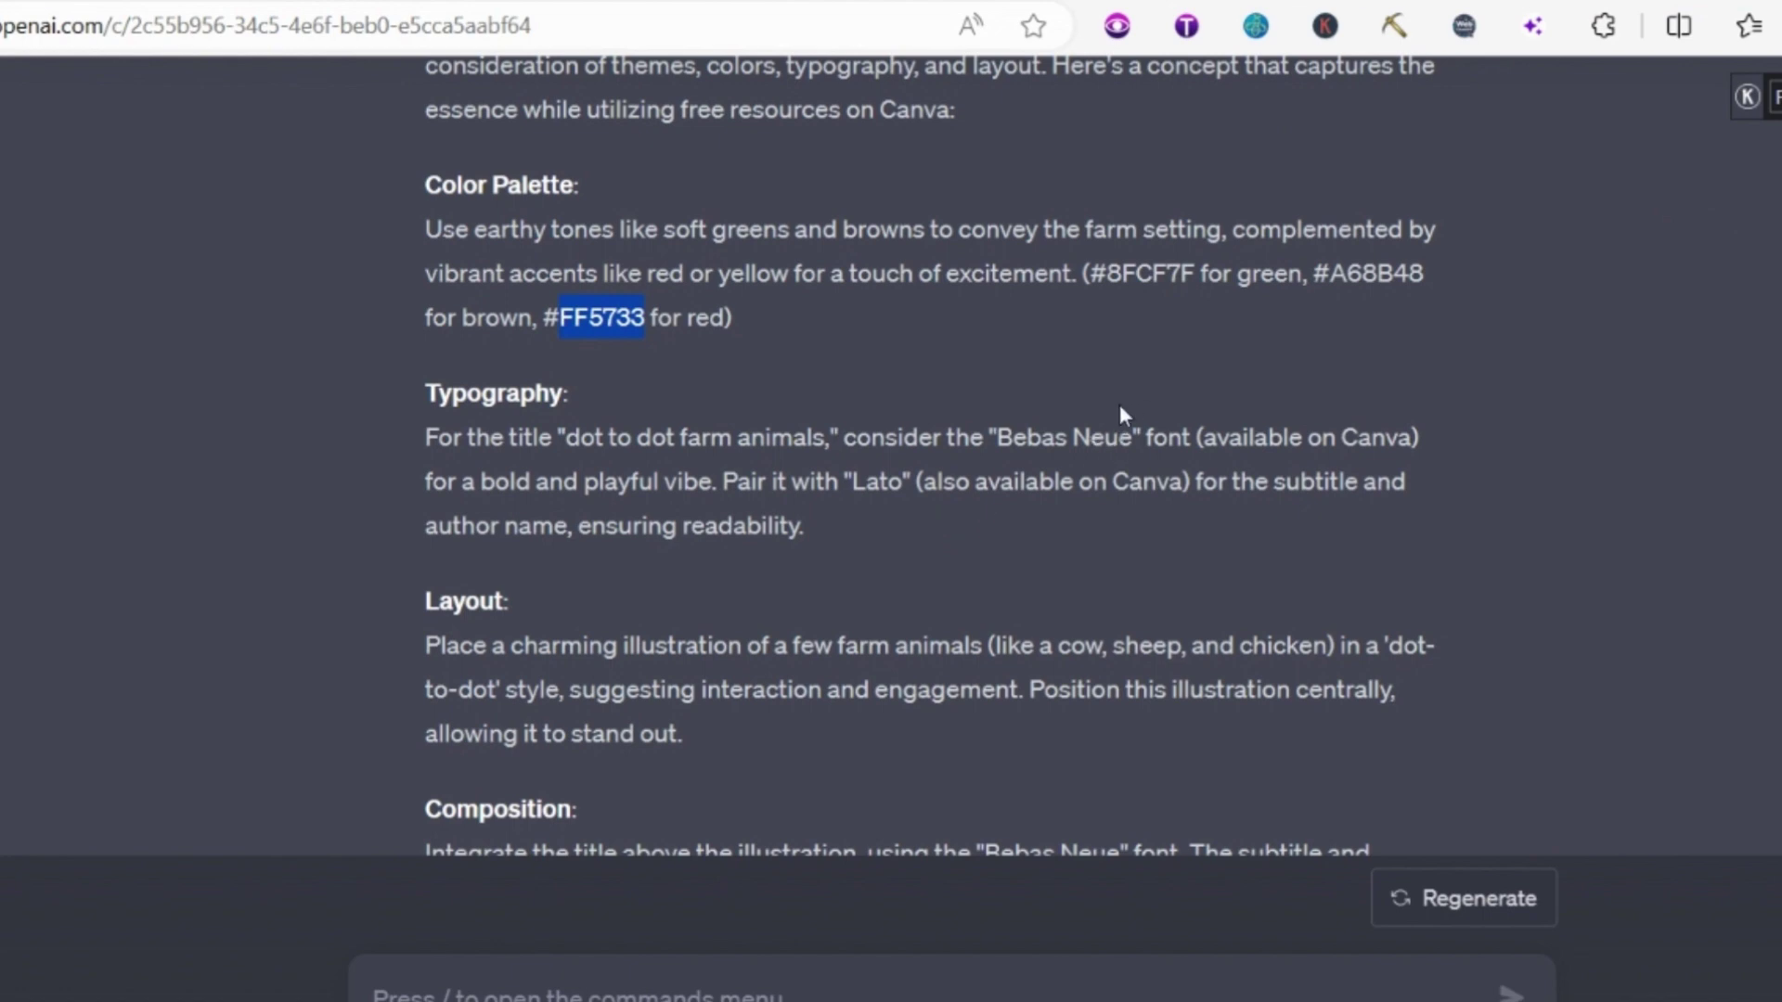
pyautogui.click(1556, 529)
pyautogui.scroll(1, 1556, 529)
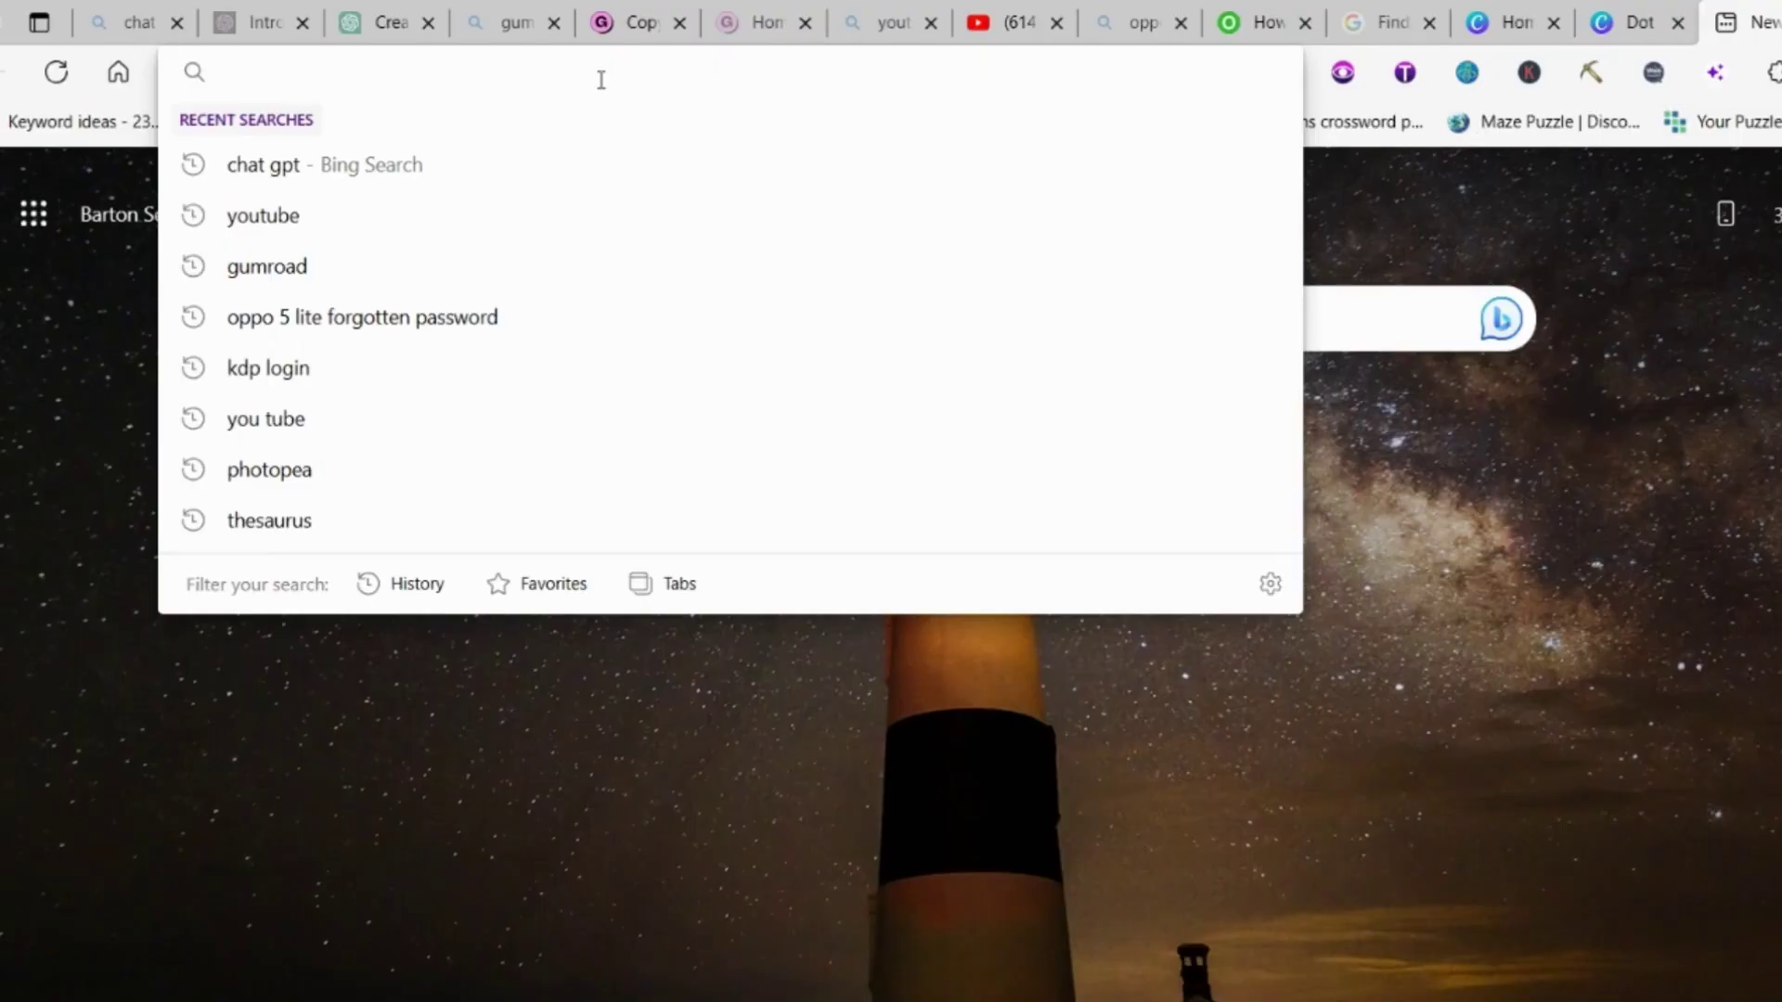
# Load the prompts' Gumroad product page, name a fair price of 0, and proceed to checkout.
pyautogui.write('https://kdpatoz.gumroad.com/l/vootgi')
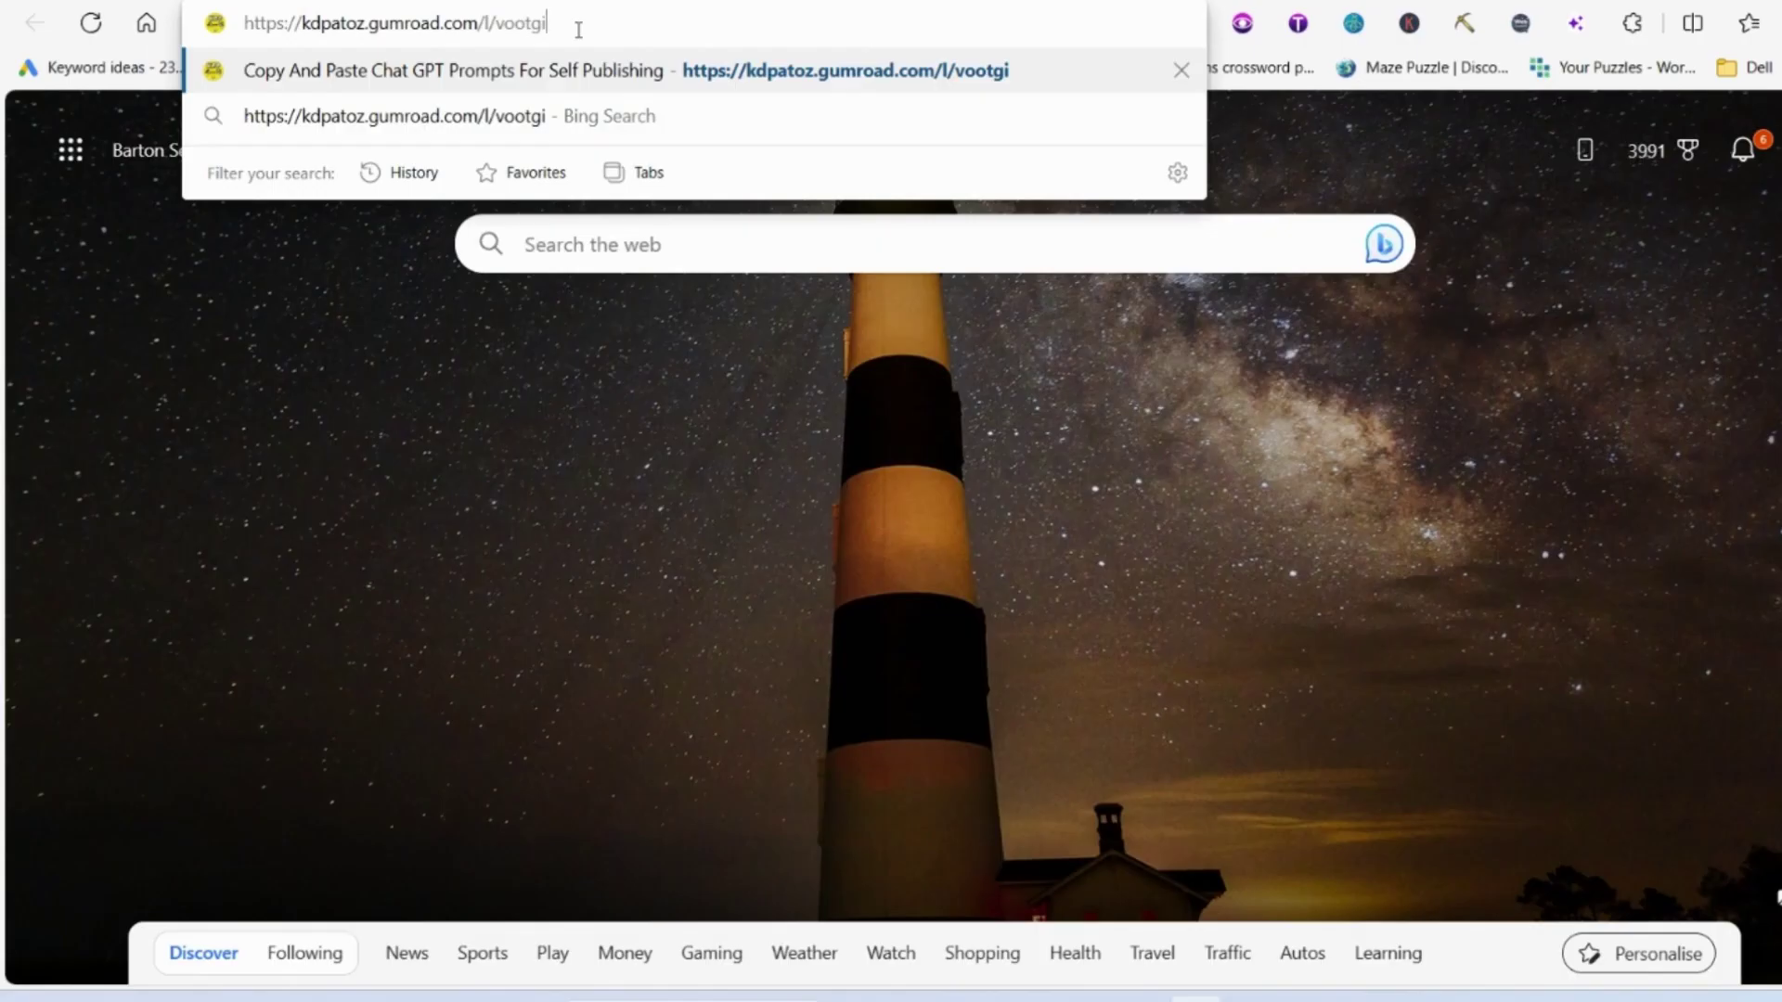
pyautogui.press('Return')
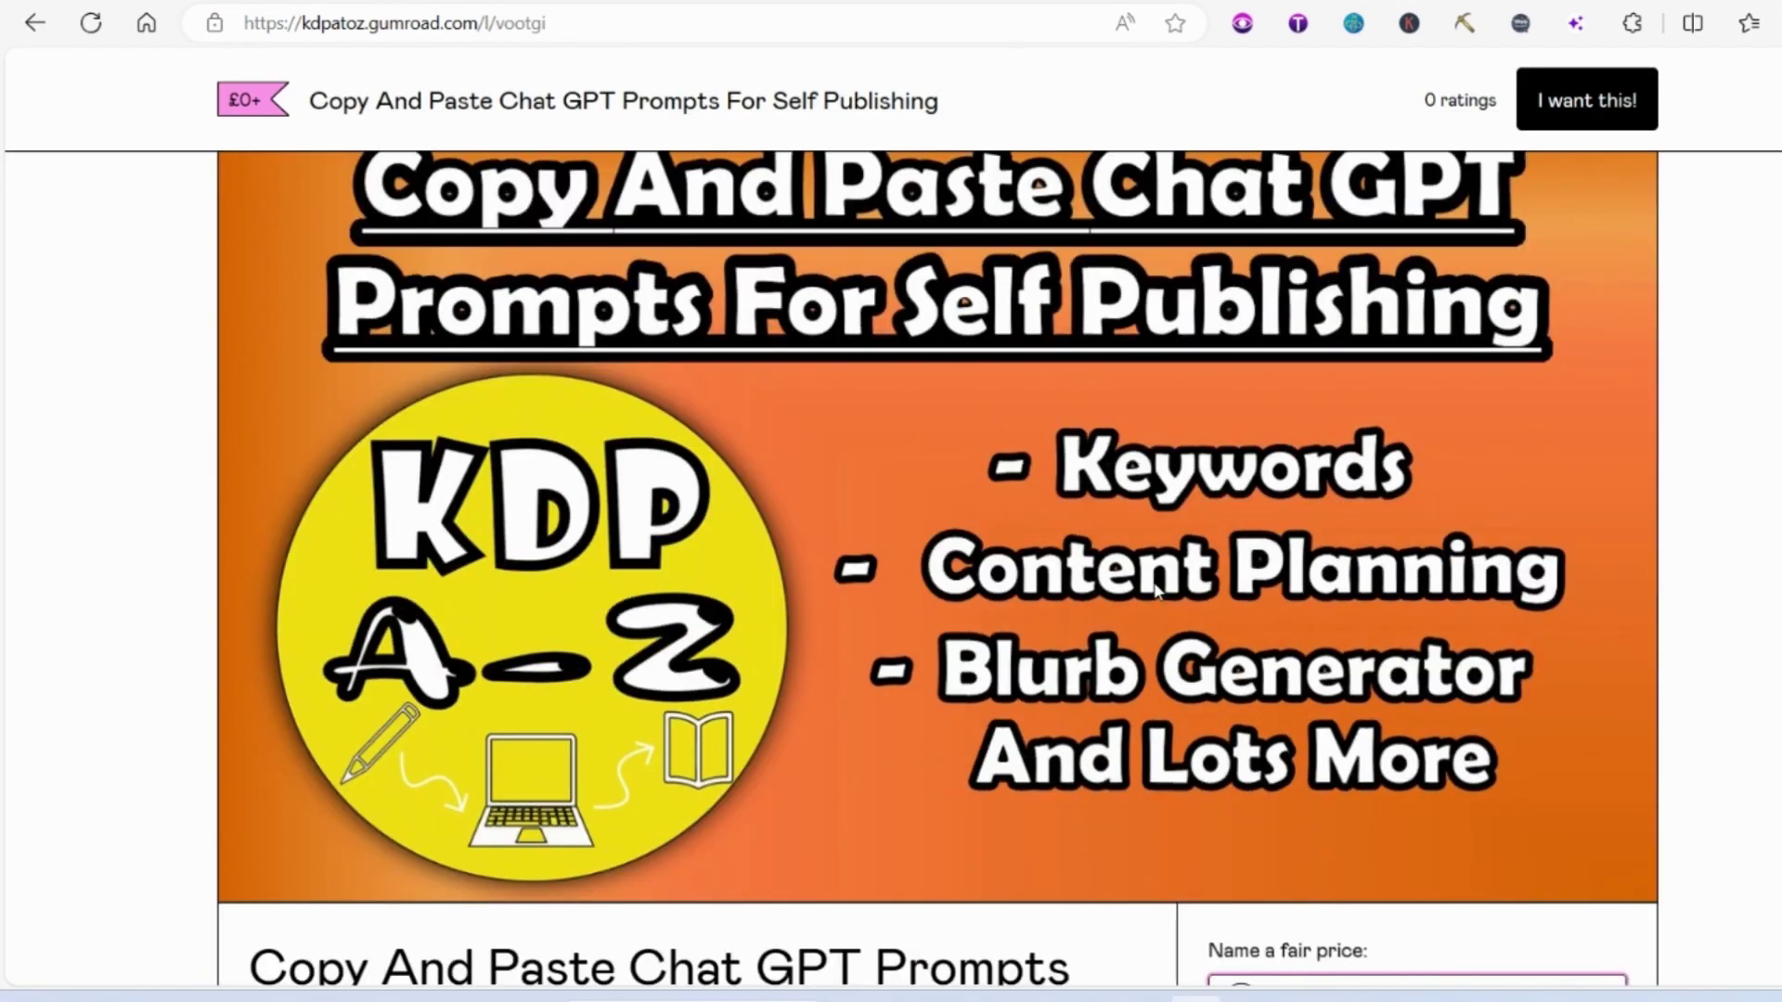
pyautogui.scroll(-5, 1180, 581)
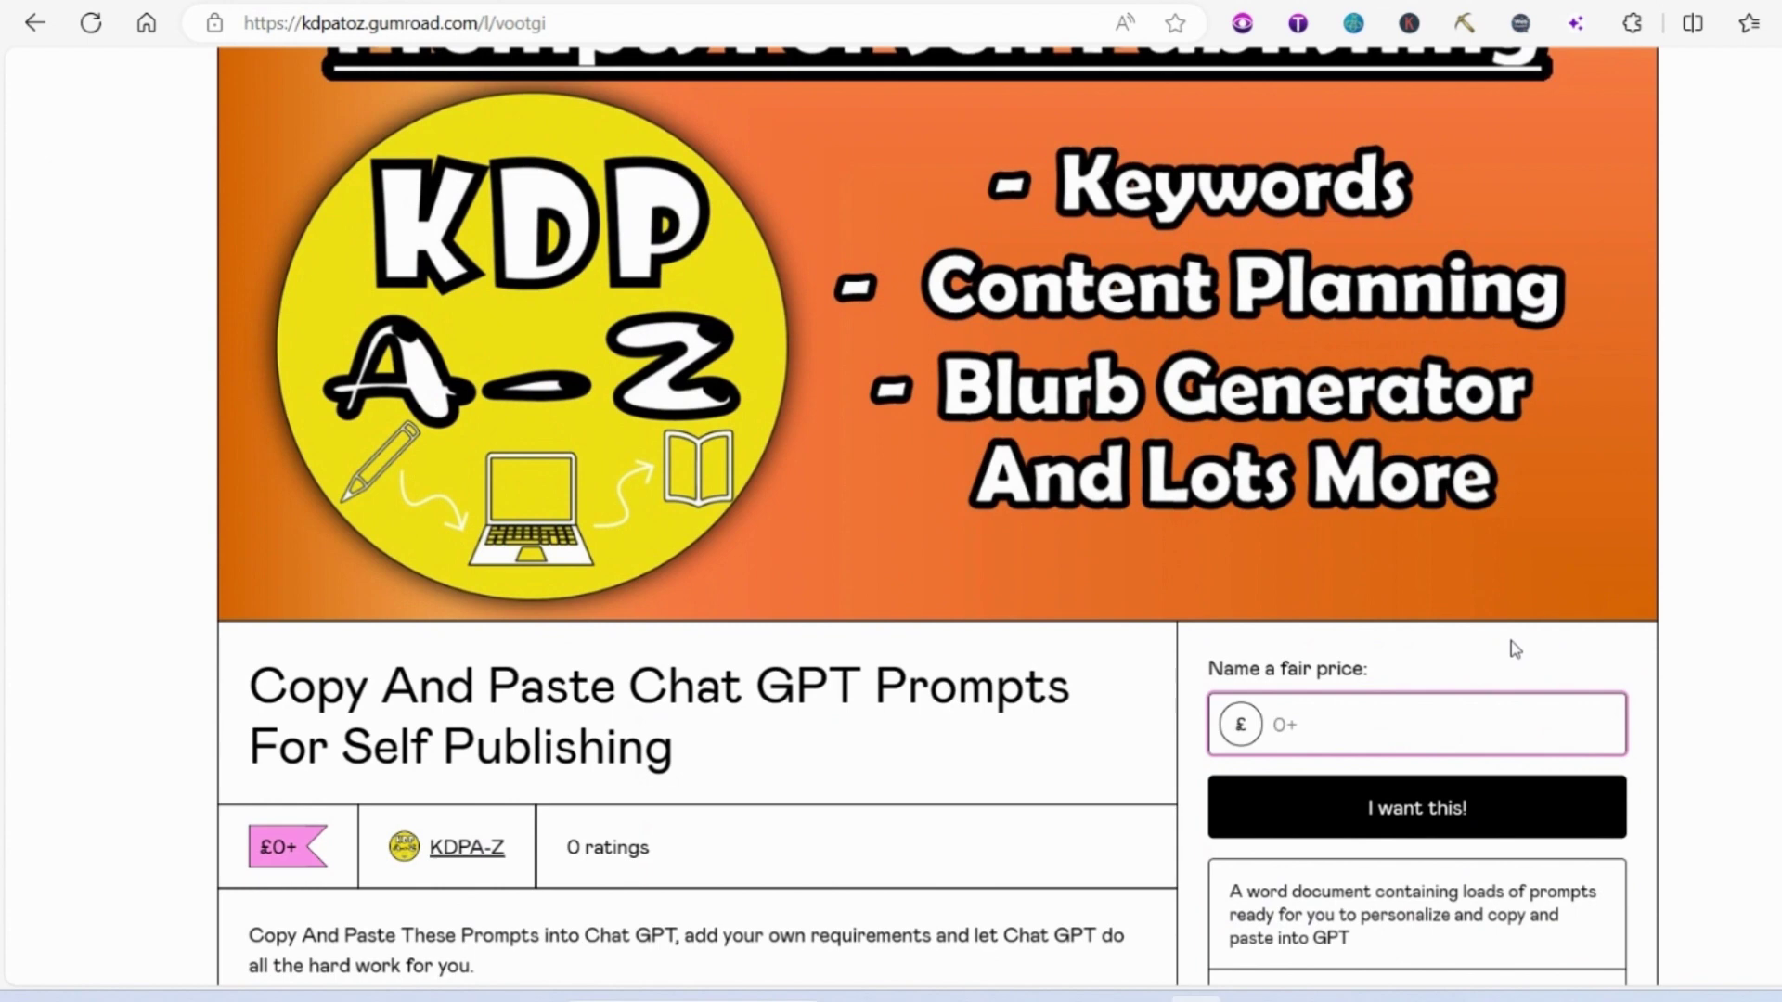
pyautogui.write('0')
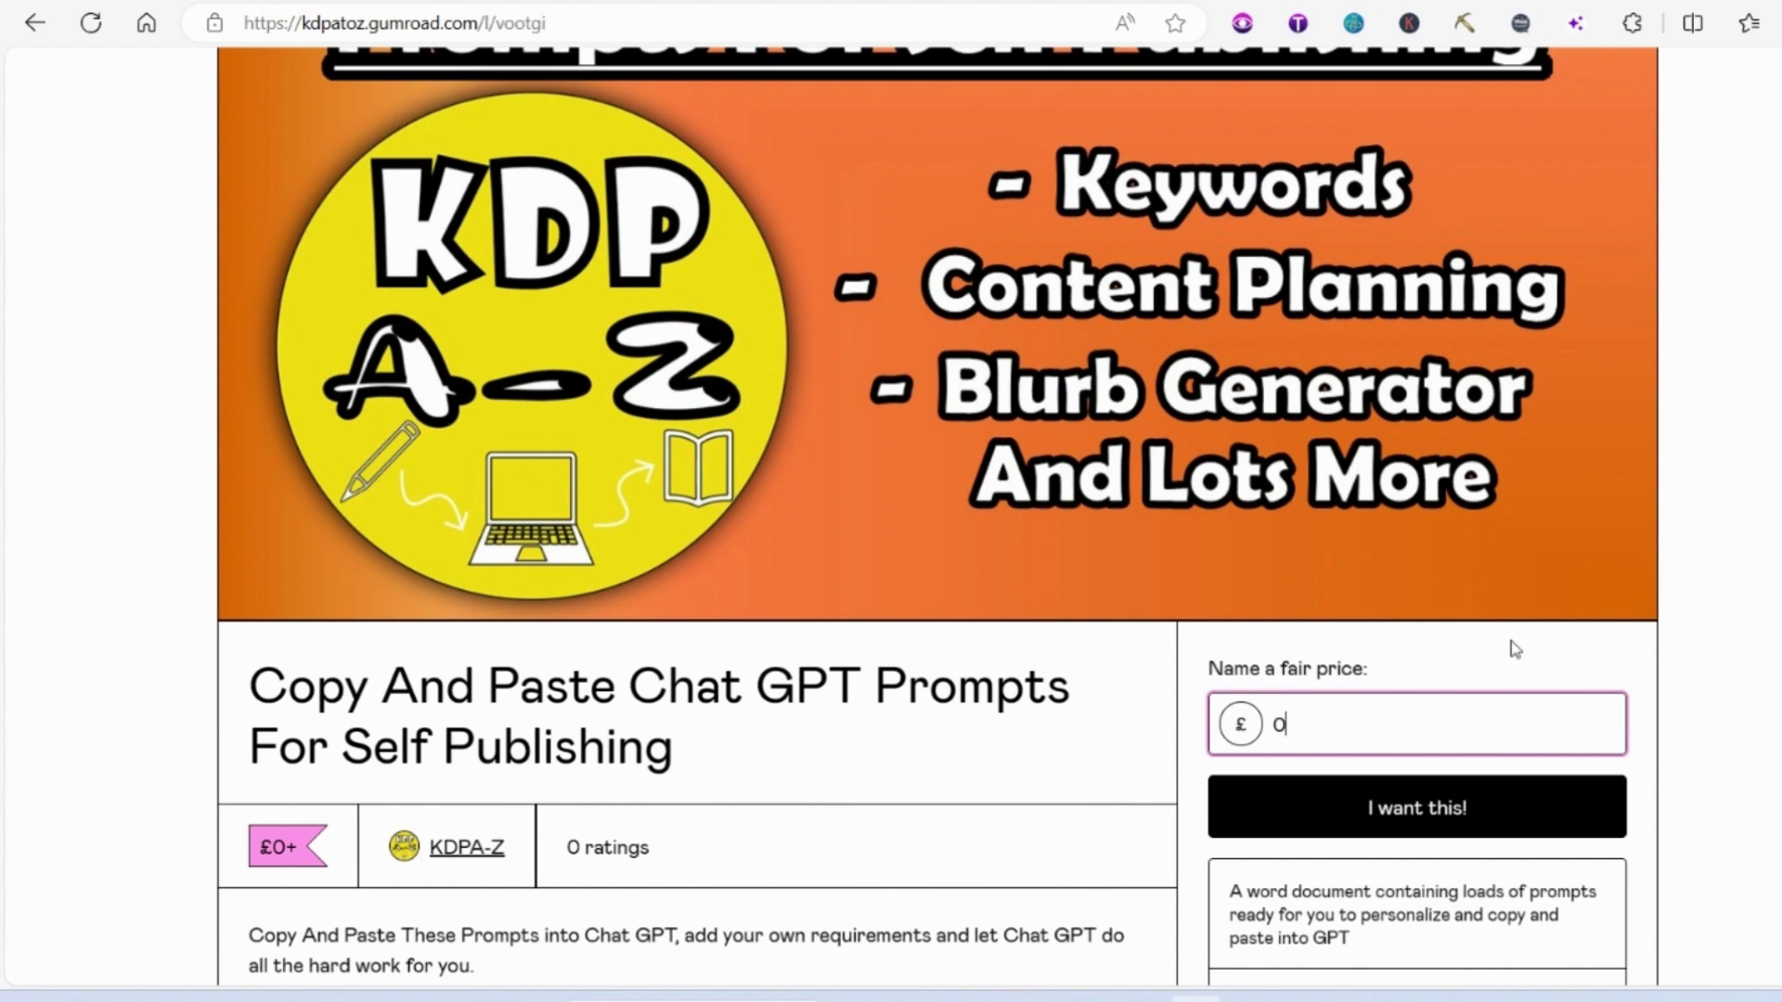
pyautogui.click(1382, 797)
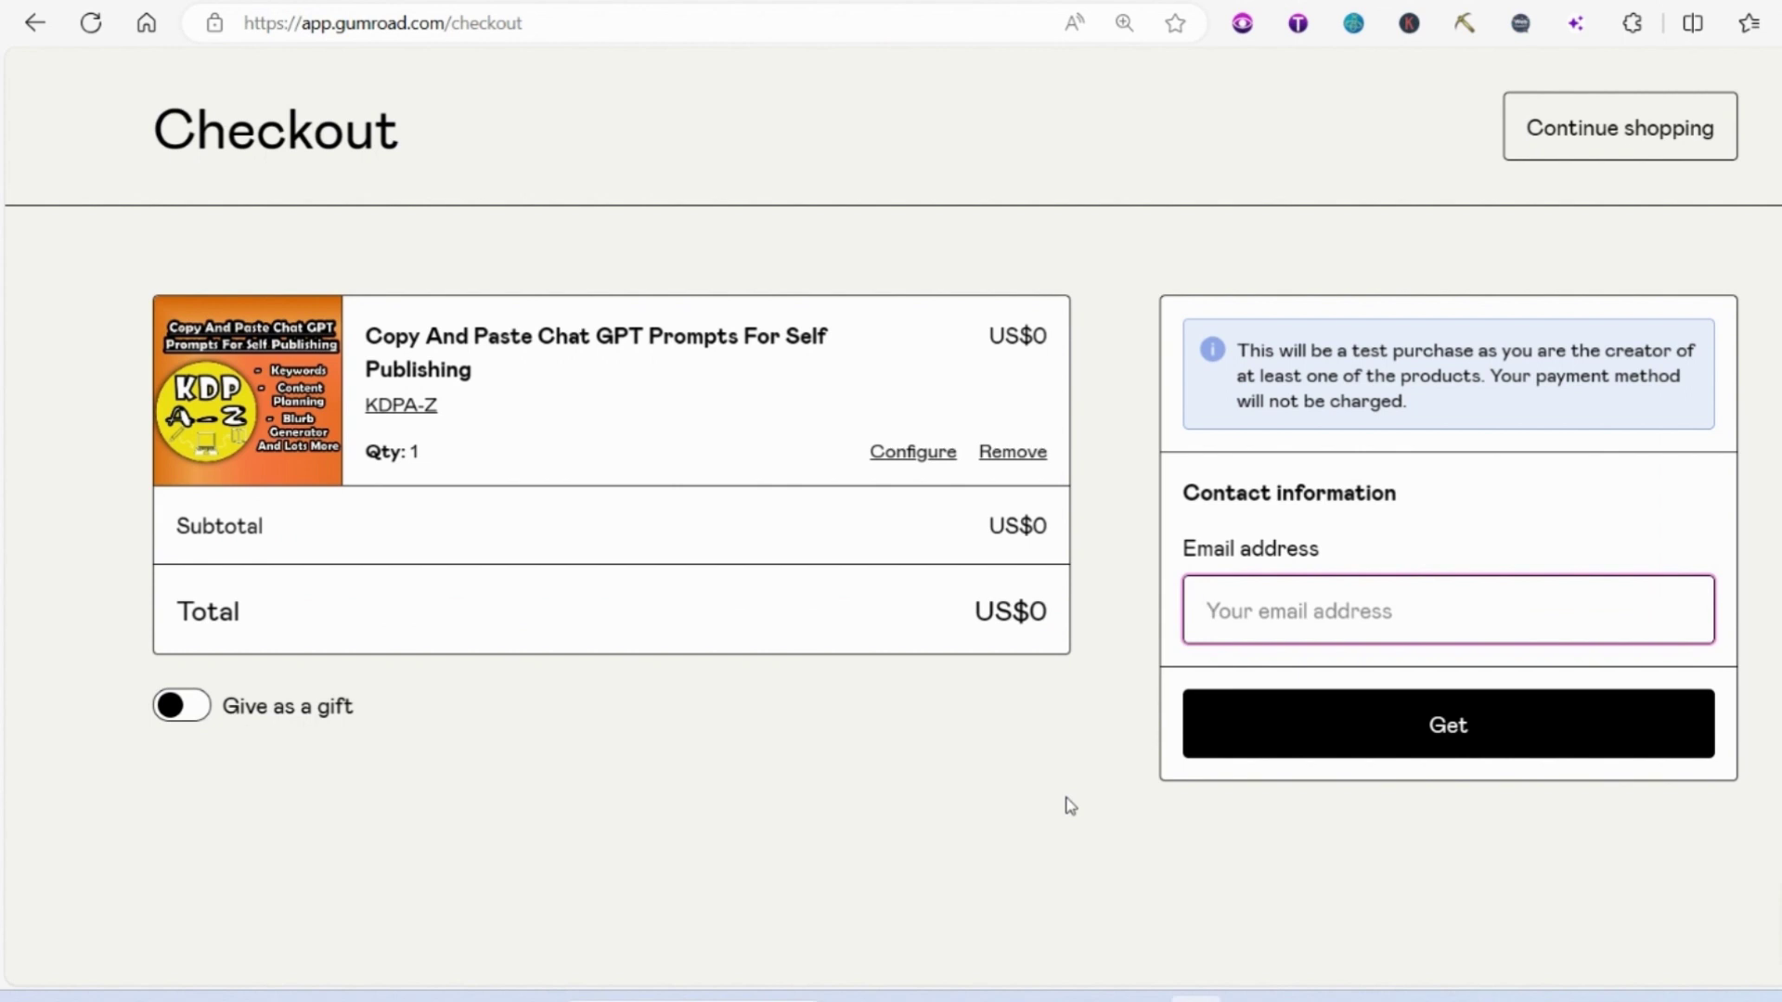